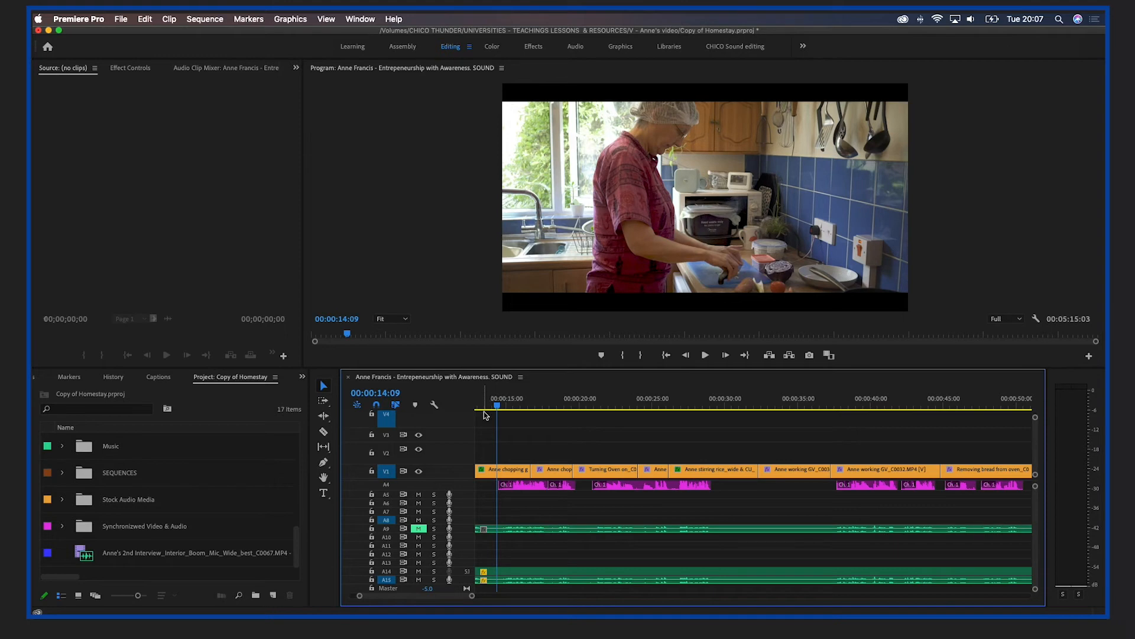
# - Create a new captions item in the project with the Open Captions standard, 25.00 fps and 1920 x 1080
pyautogui.doubleClick(460, 429)
pyautogui.scroll(5, 459, 430)
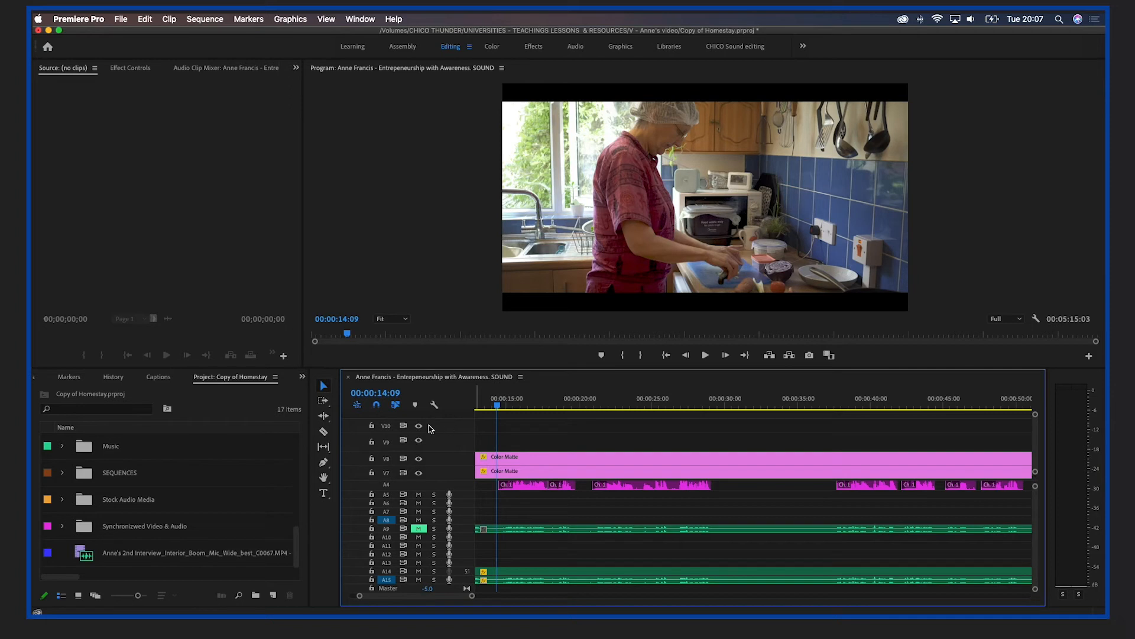
pyautogui.click(219, 404)
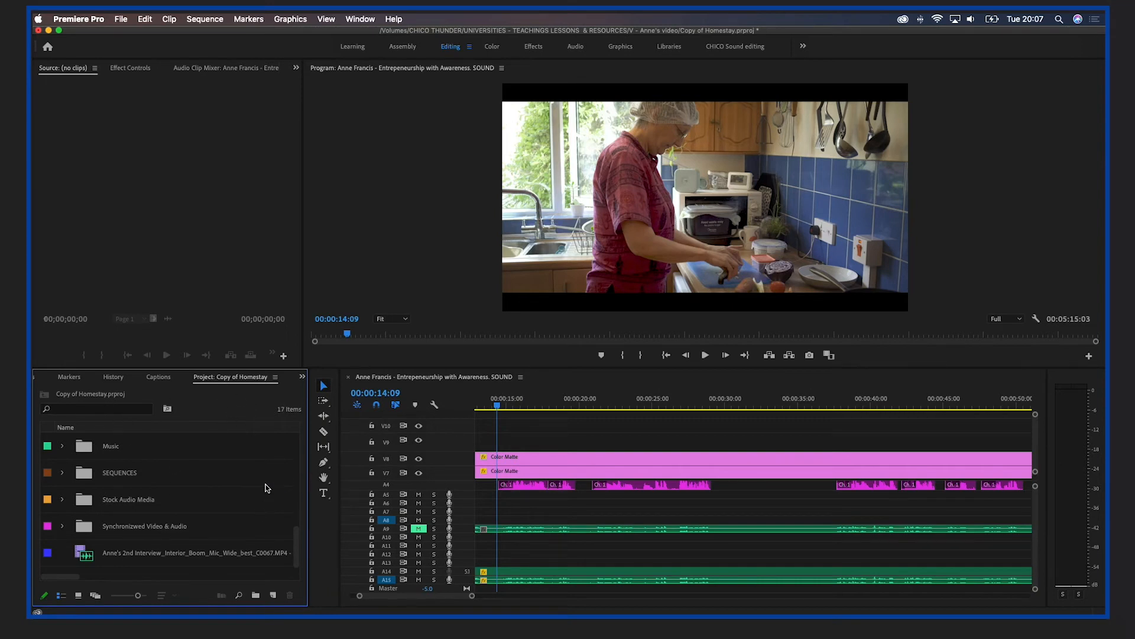
pyautogui.click(272, 595)
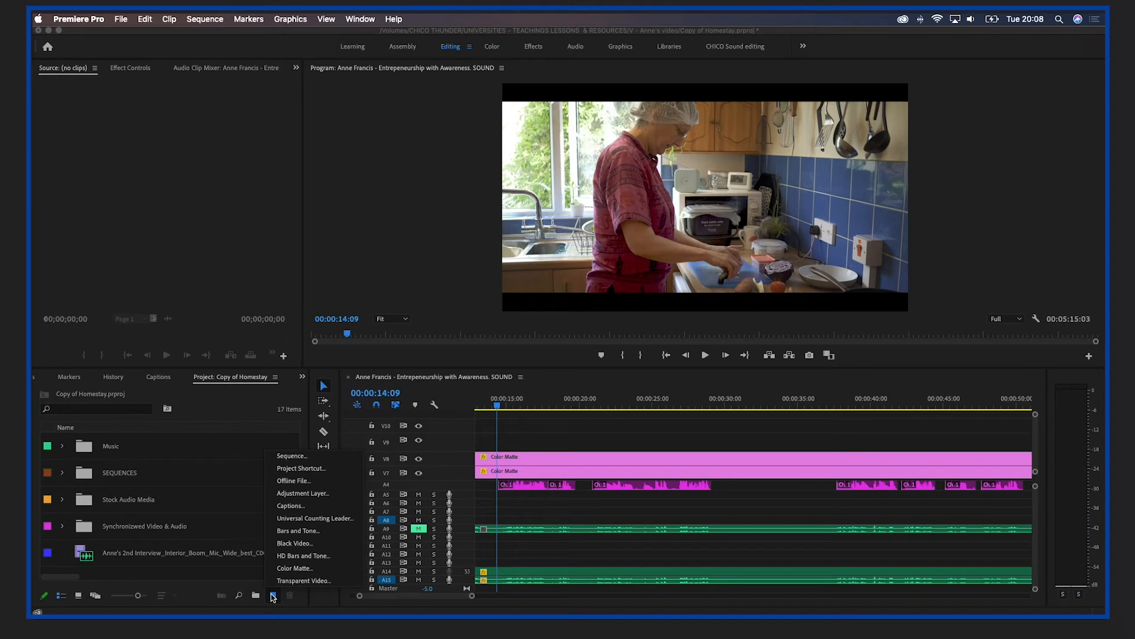
pyautogui.click(290, 506)
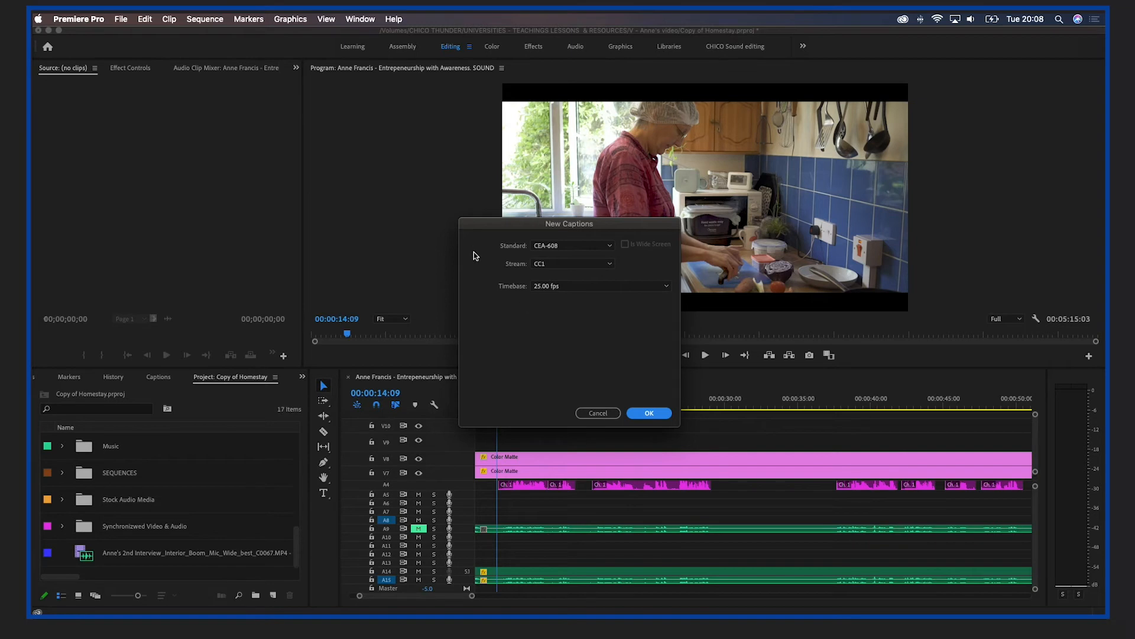
pyautogui.click(611, 246)
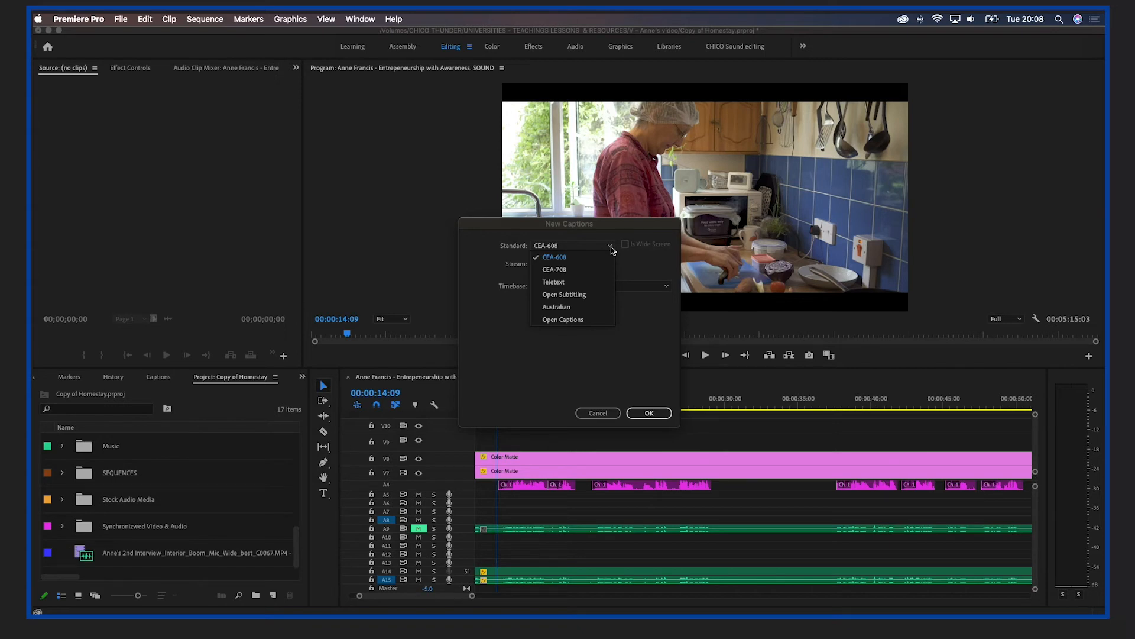
pyautogui.click(579, 320)
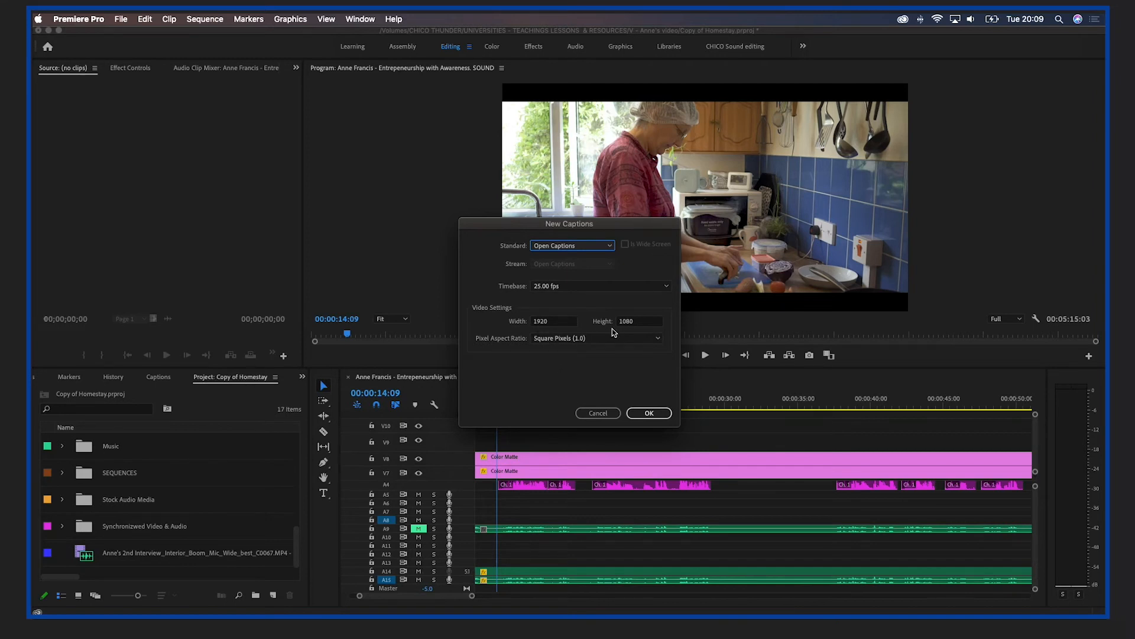
pyautogui.click(651, 413)
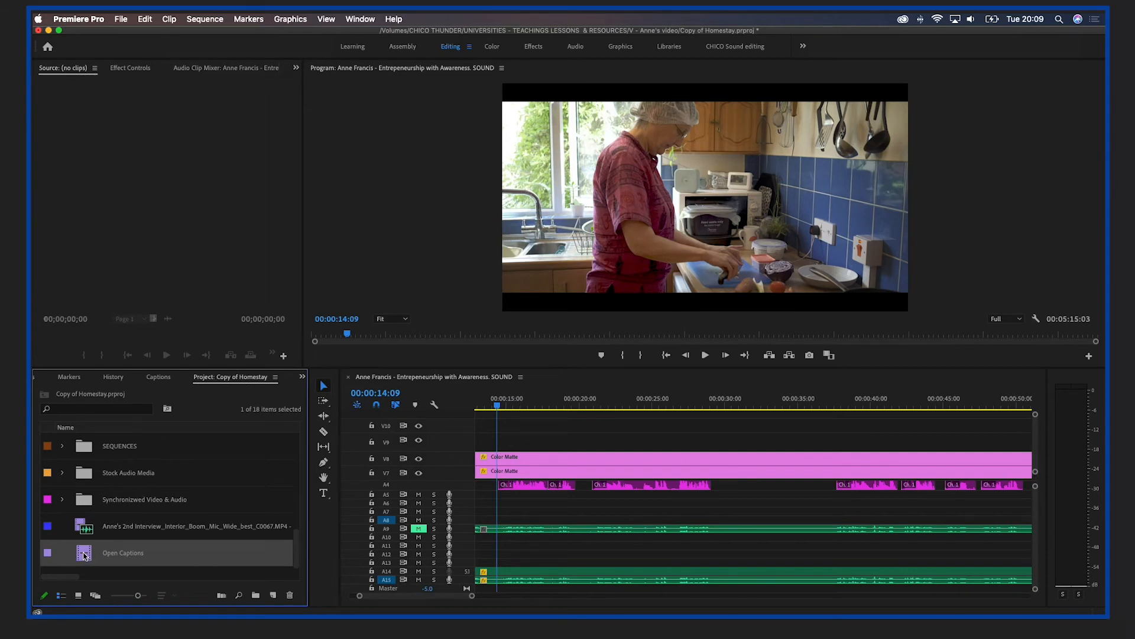
# - Place the Open Captions item on track V9 at the playhead and extend its end to a duration of about 36 seconds
pyautogui.click(132, 551)
pyautogui.moveTo(132, 551); pyautogui.dragTo(501, 444)
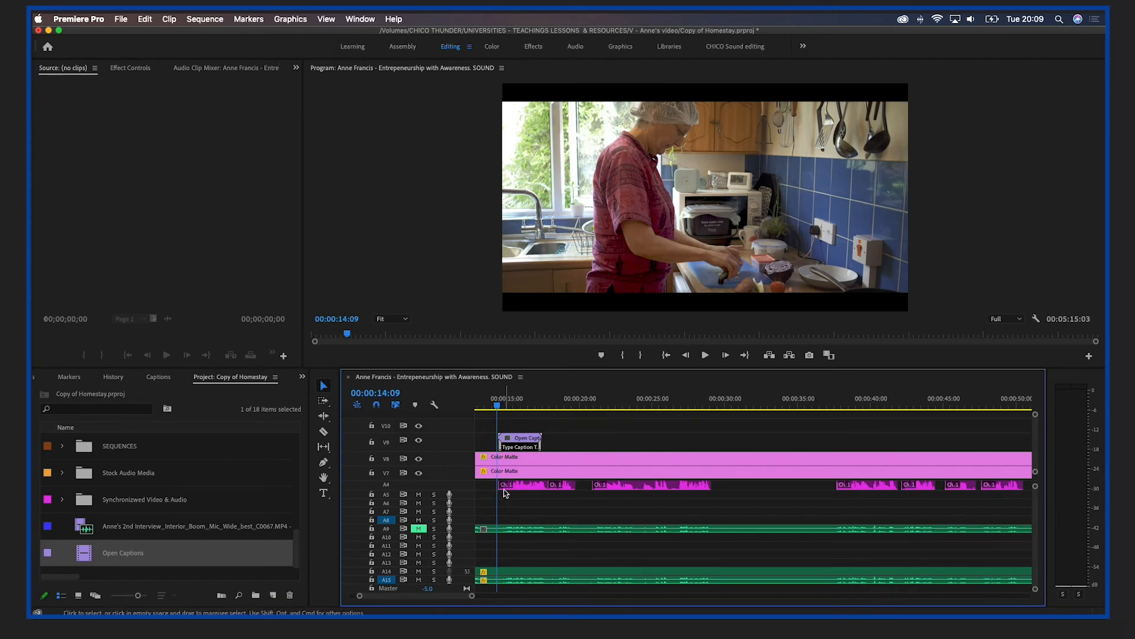
pyautogui.click(540, 439)
pyautogui.click(540, 443)
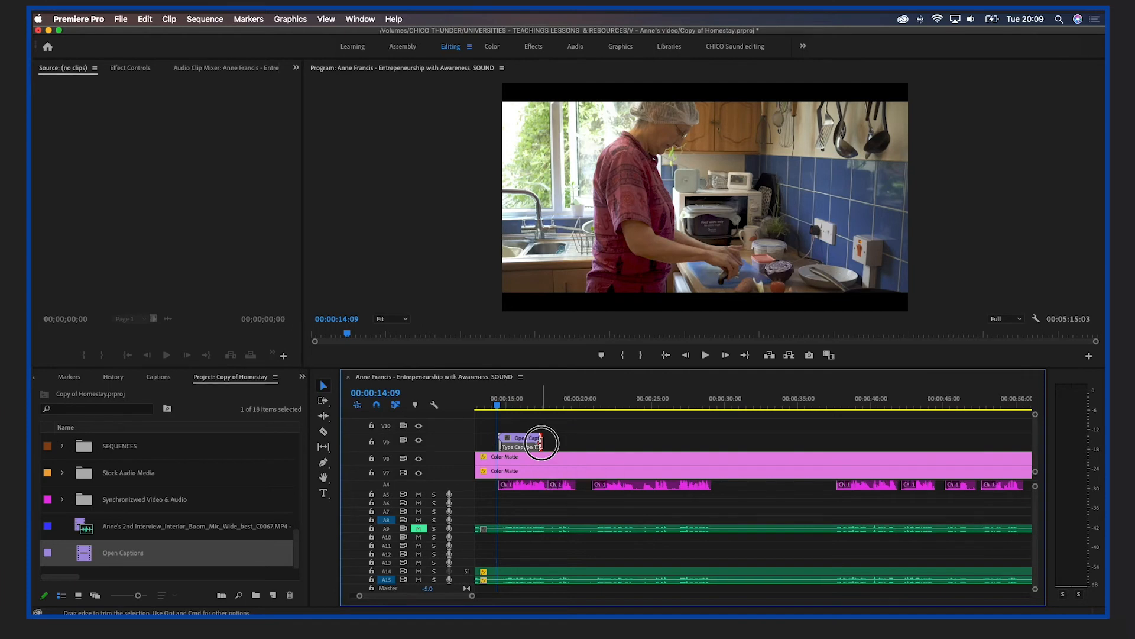
pyautogui.moveTo(540, 443); pyautogui.dragTo(1024, 464)
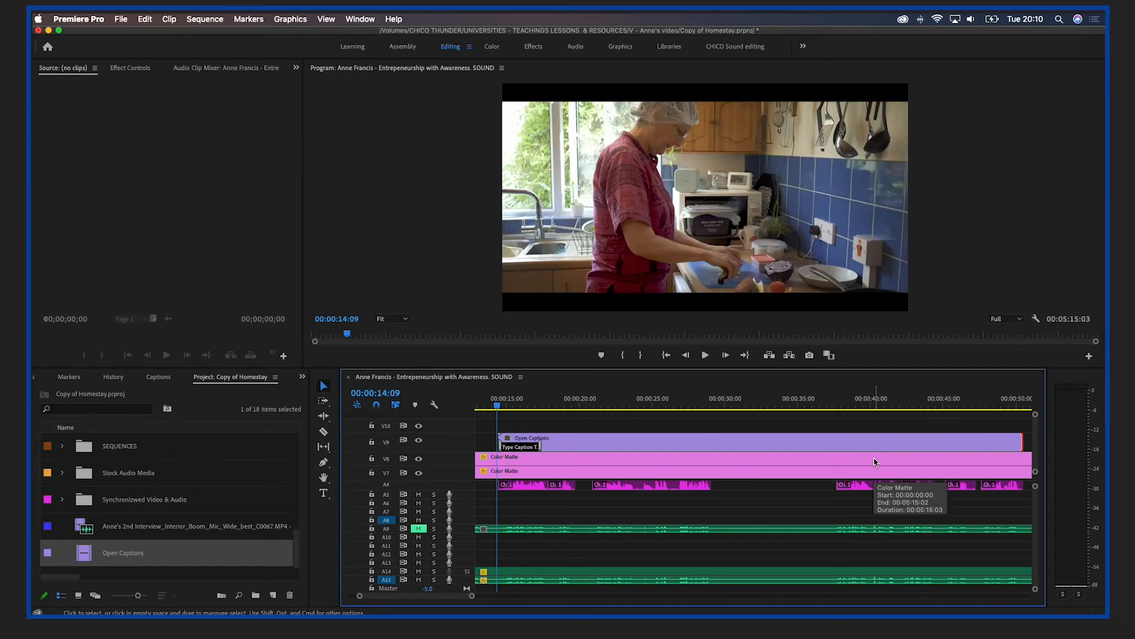
pyautogui.hscroll(-3, 874, 458)
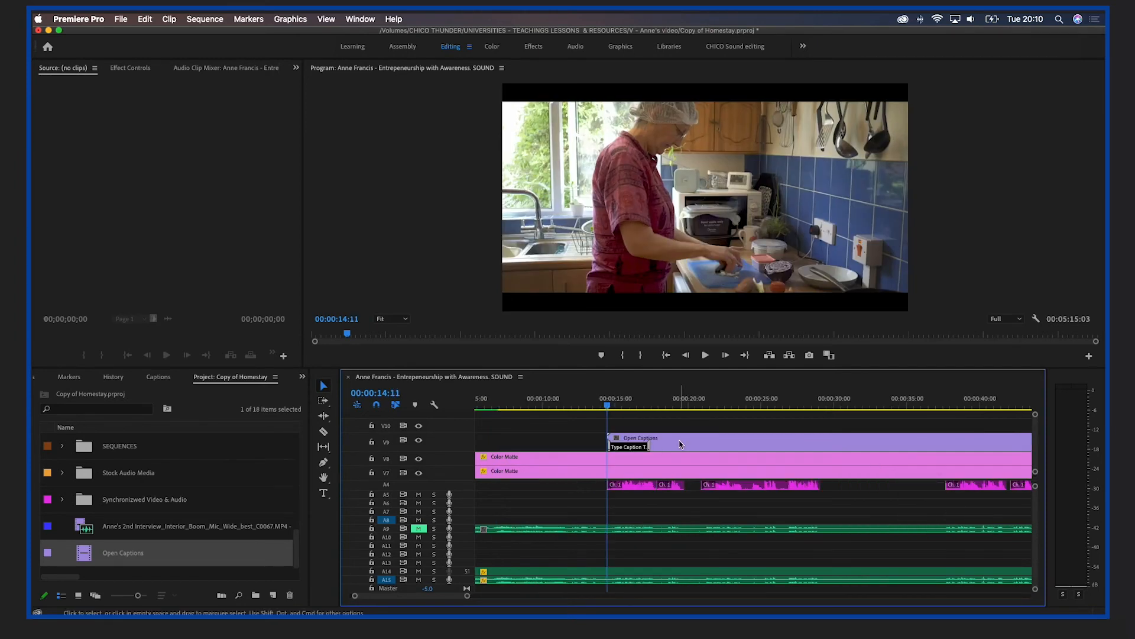
# - Open the Open Captions clip on track V9 for caption editing
pyautogui.click(660, 445)
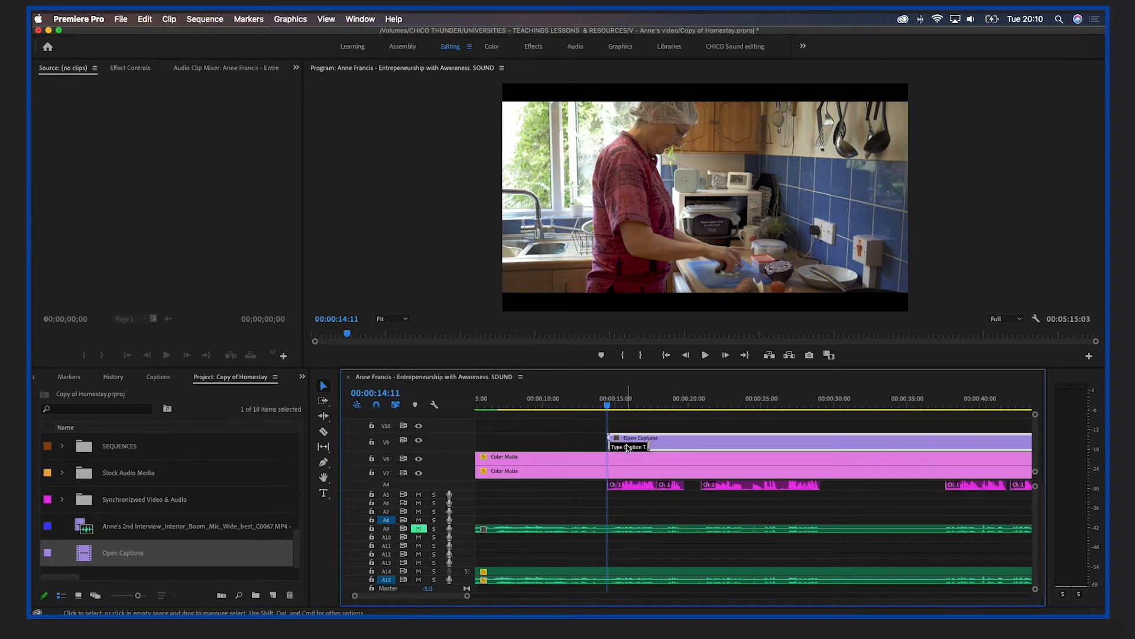
pyautogui.click(628, 447)
pyautogui.doubleClick(655, 438)
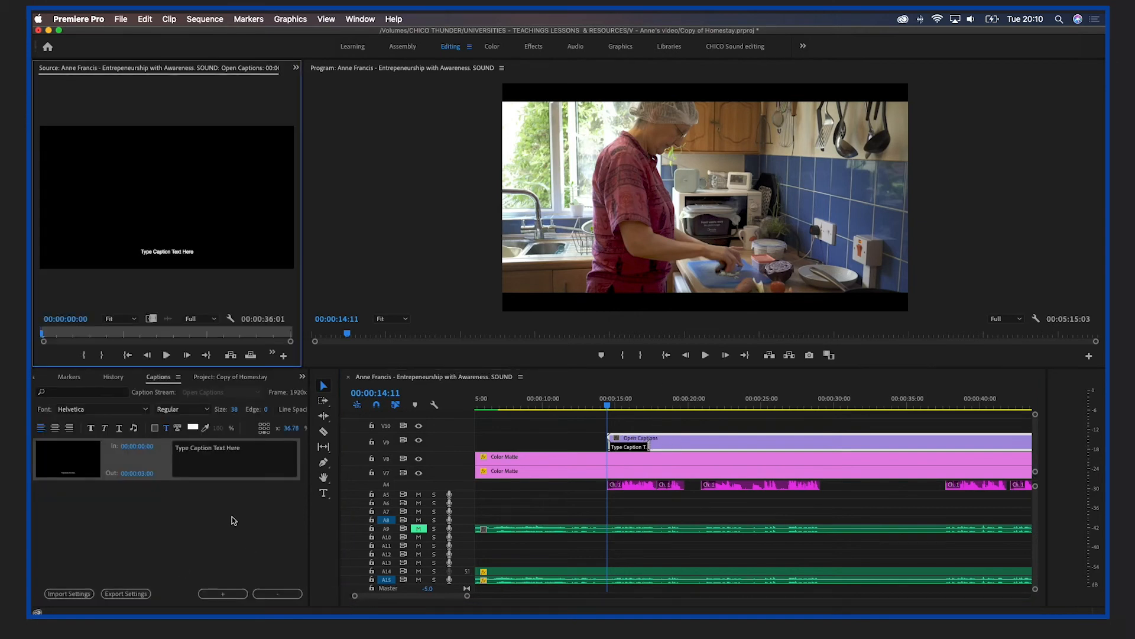
pyautogui.click(195, 524)
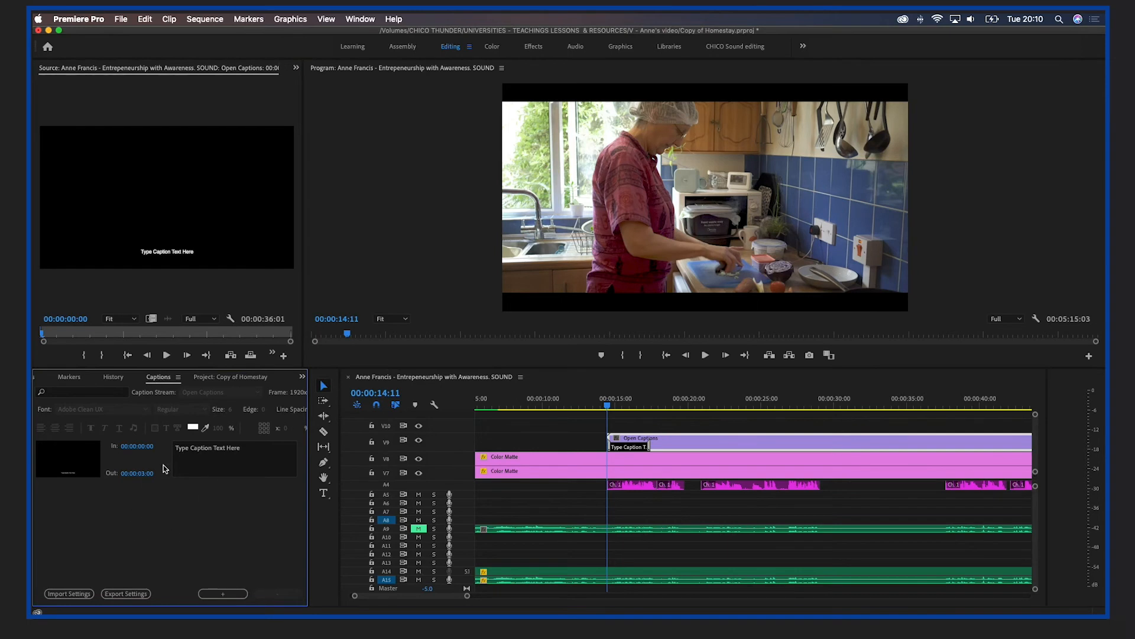
# - Set the first caption's out point to 00:00:08:00
pyautogui.click(629, 448)
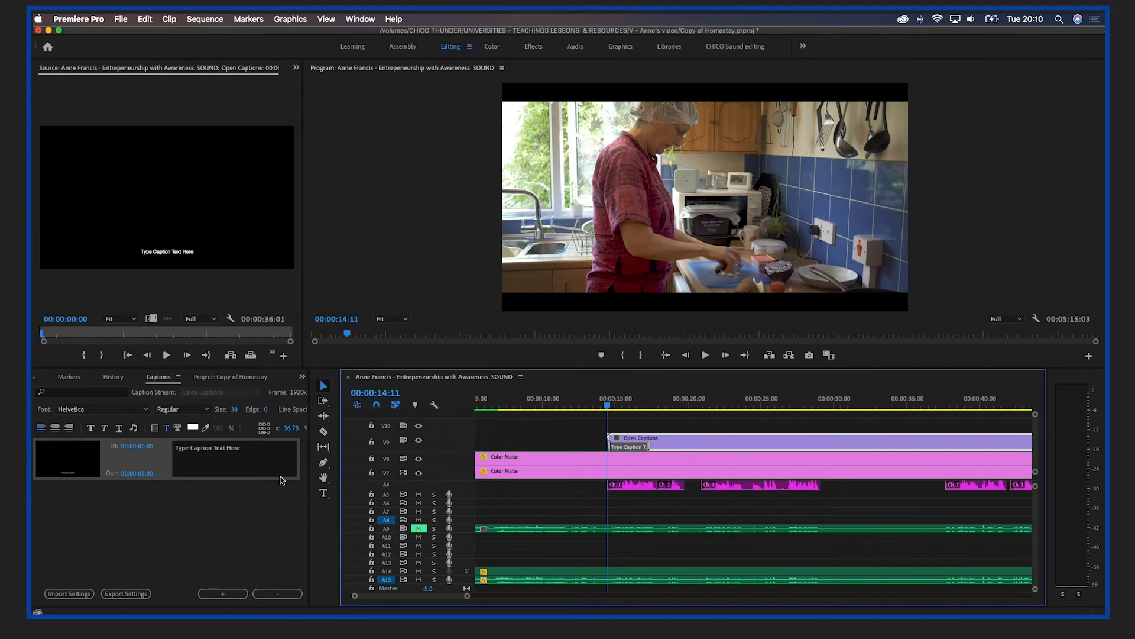
pyautogui.click(140, 474)
pyautogui.click(140, 473)
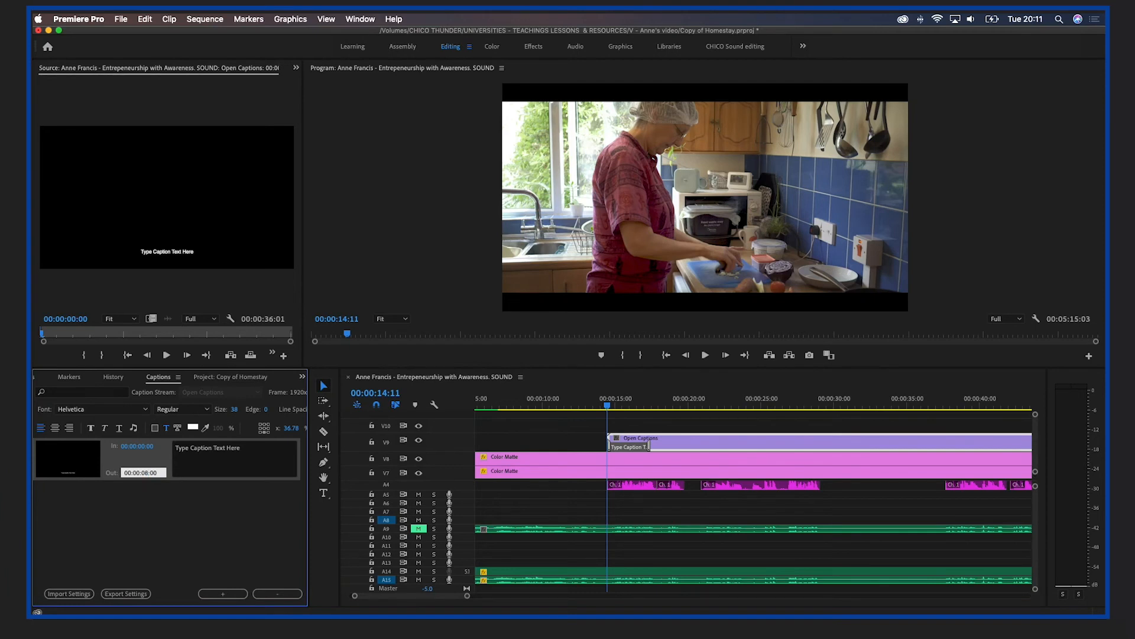
pyautogui.press('Return')
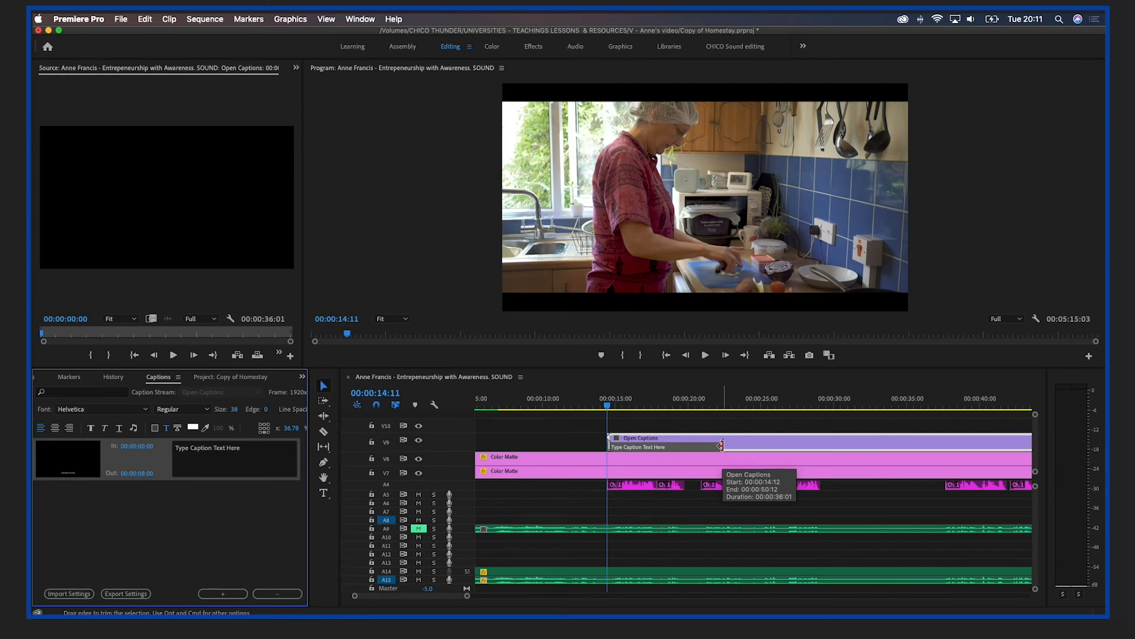
# - Retime the caption block to run from 00:00:00:00 to 00:00:03:10, matching the first voice clip on track A4
pyautogui.moveTo(721, 445); pyautogui.dragTo(841, 451)
pyautogui.click(623, 447)
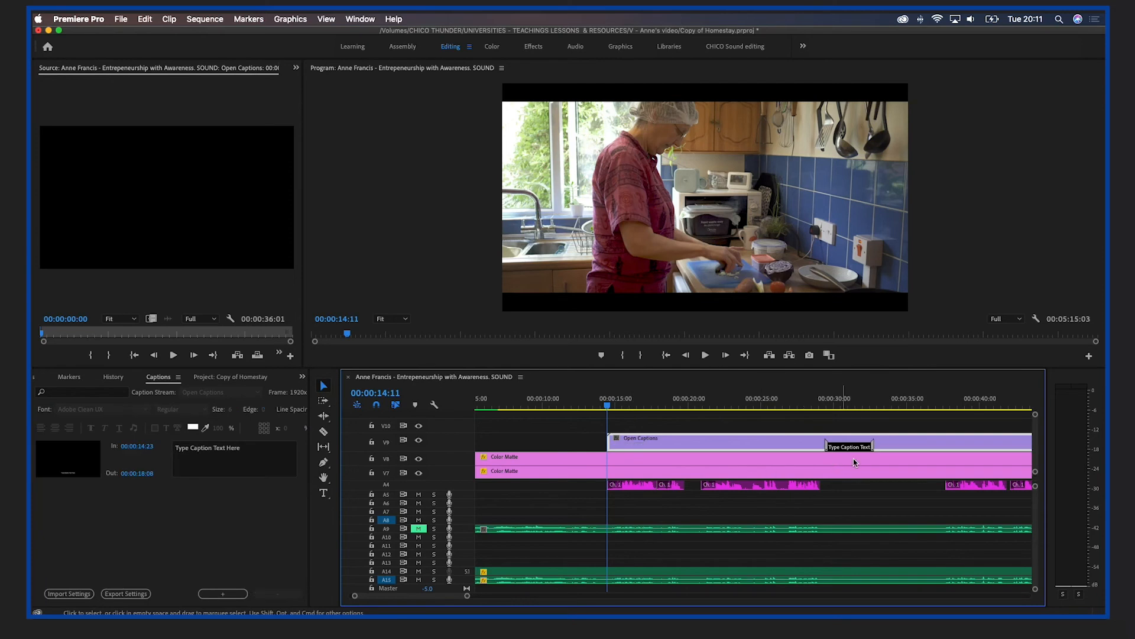
pyautogui.moveTo(846, 446); pyautogui.dragTo(628, 451)
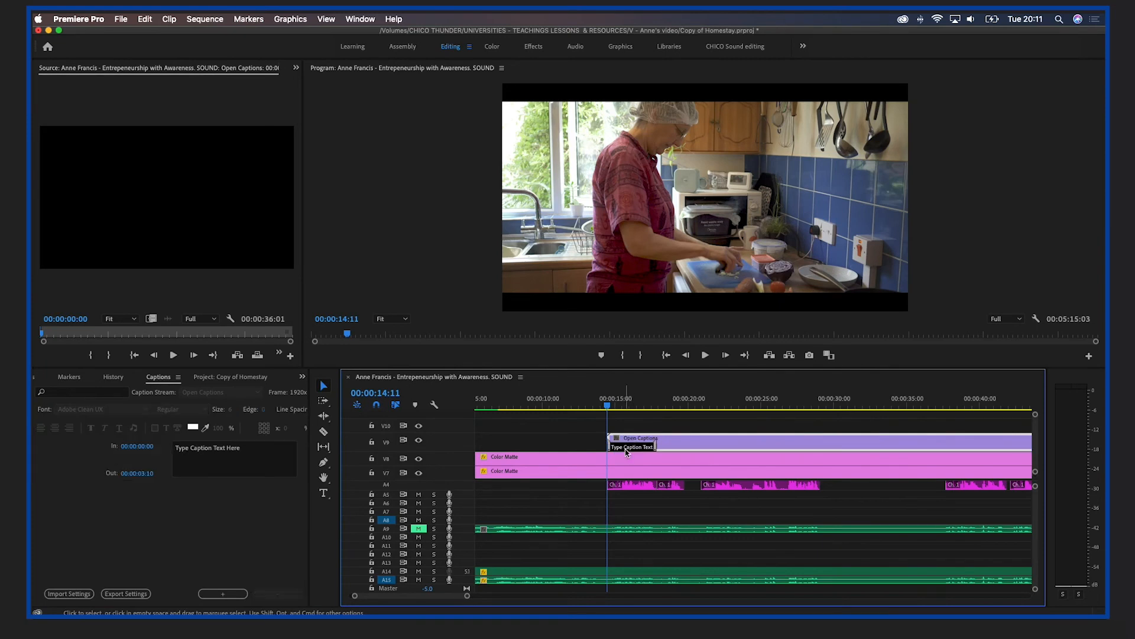
pyautogui.click(639, 485)
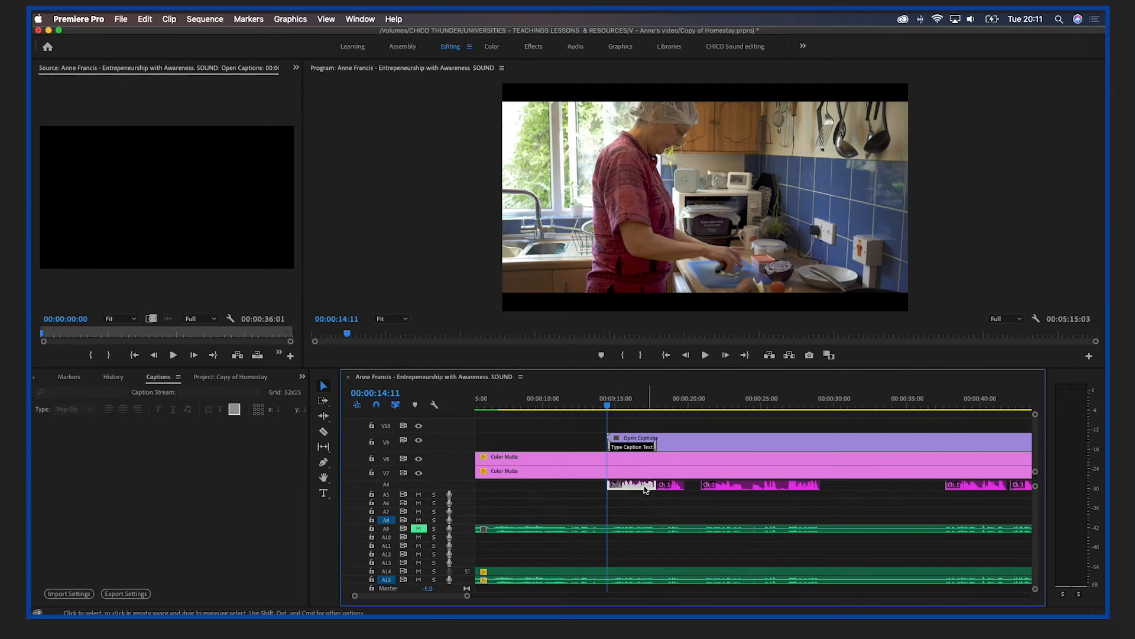
# - Reopen the caption and set its background color opacity to 71%
pyautogui.click(633, 447)
pyautogui.doubleClick(633, 447)
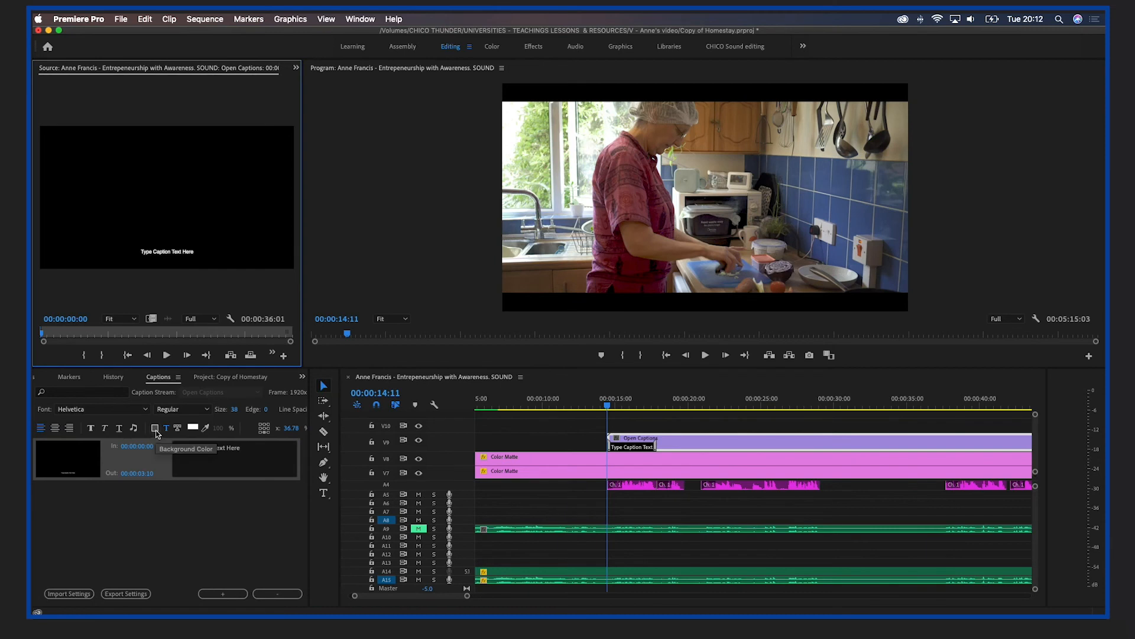
pyautogui.click(154, 428)
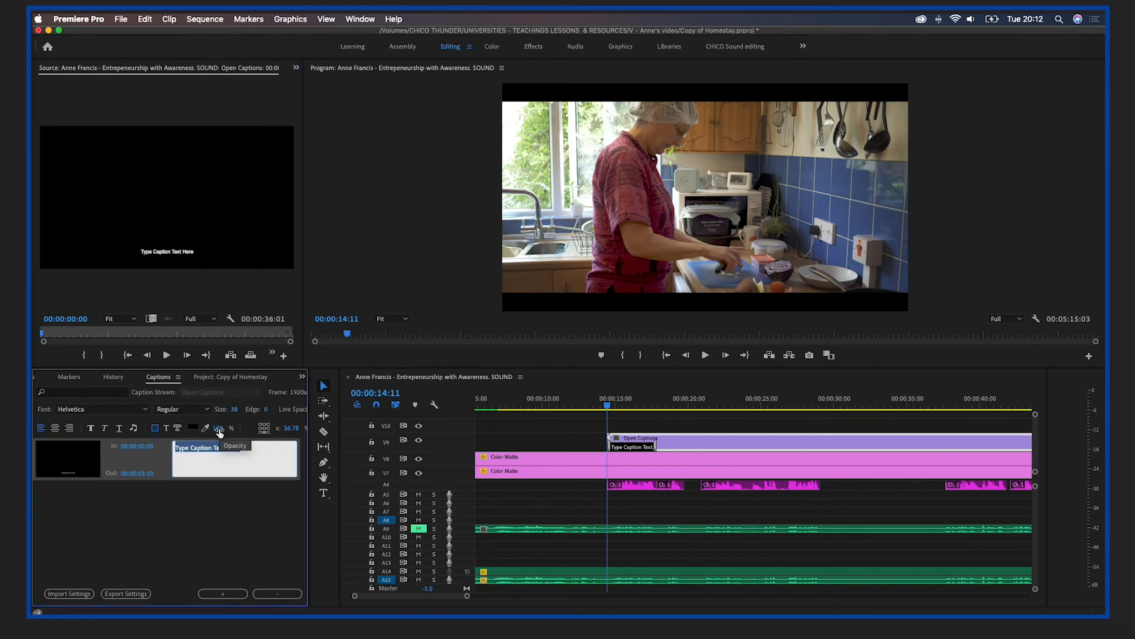
pyautogui.click(218, 430)
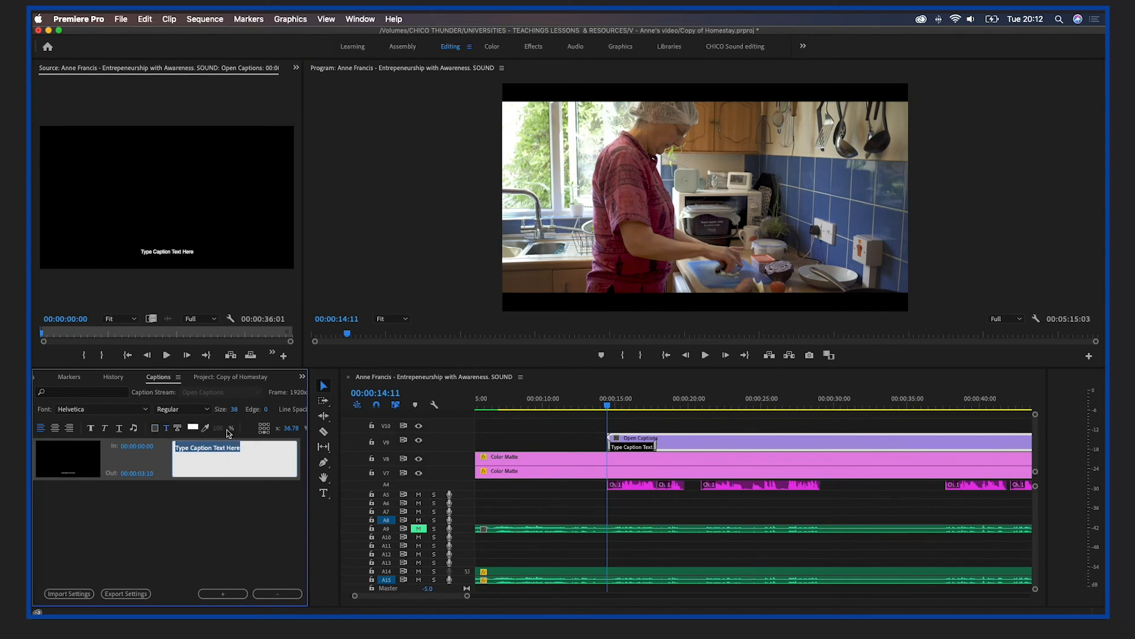
pyautogui.click(156, 430)
pyautogui.click(156, 432)
pyautogui.moveTo(219, 434); pyautogui.dragTo(197, 436)
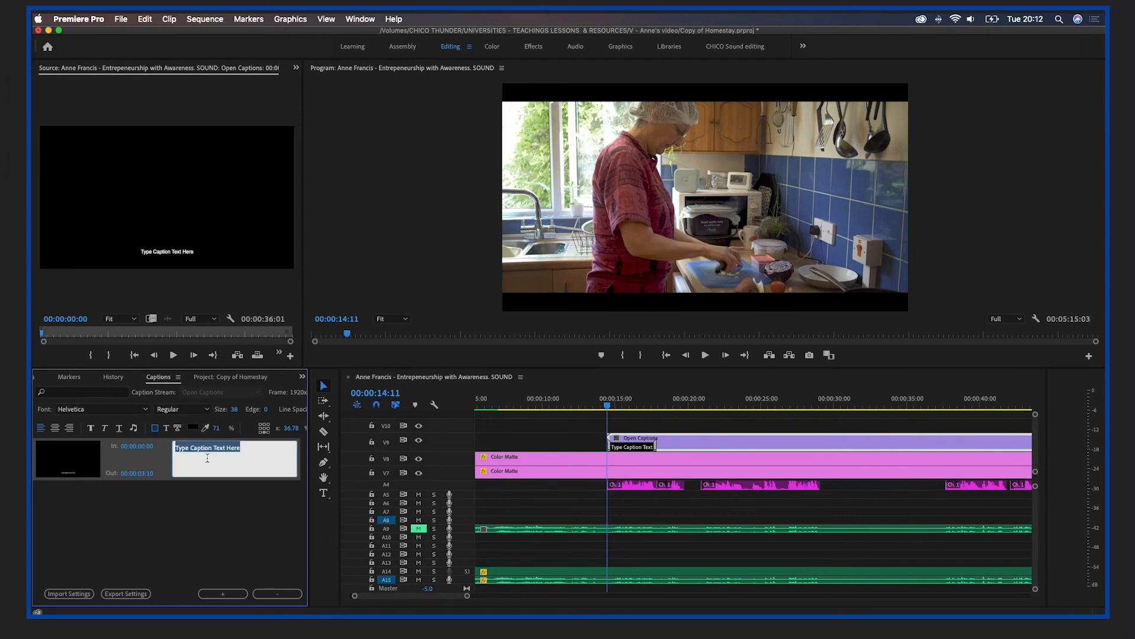
# - Play the first voice clip from the start of the captions to hear the words to transcribe
pyautogui.click(618, 406)
pyautogui.click(615, 406)
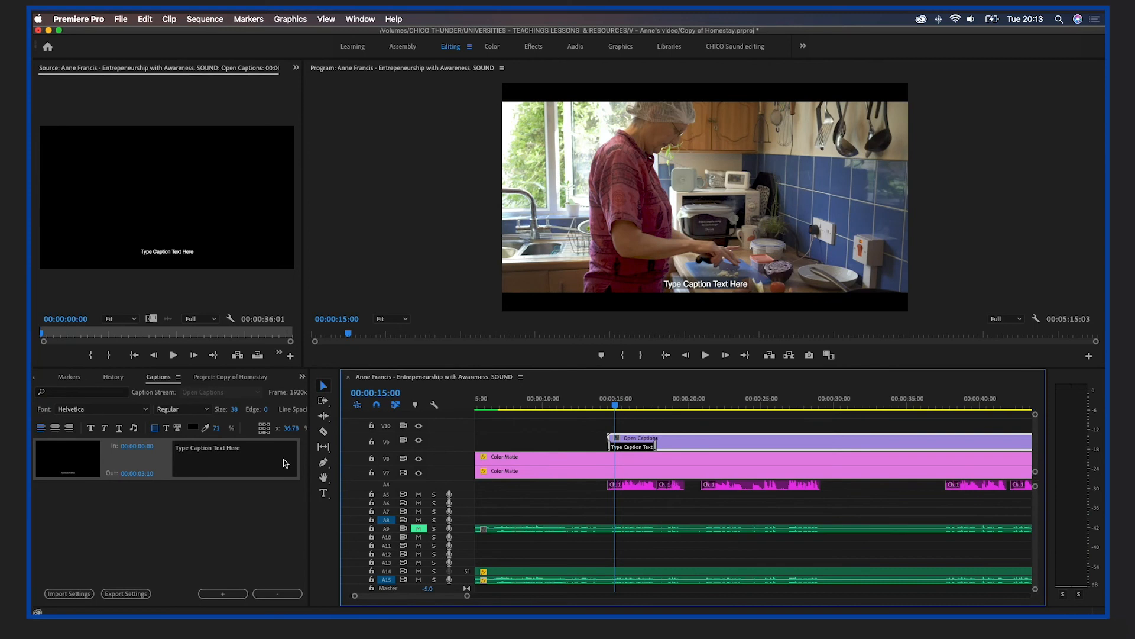
pyautogui.click(610, 405)
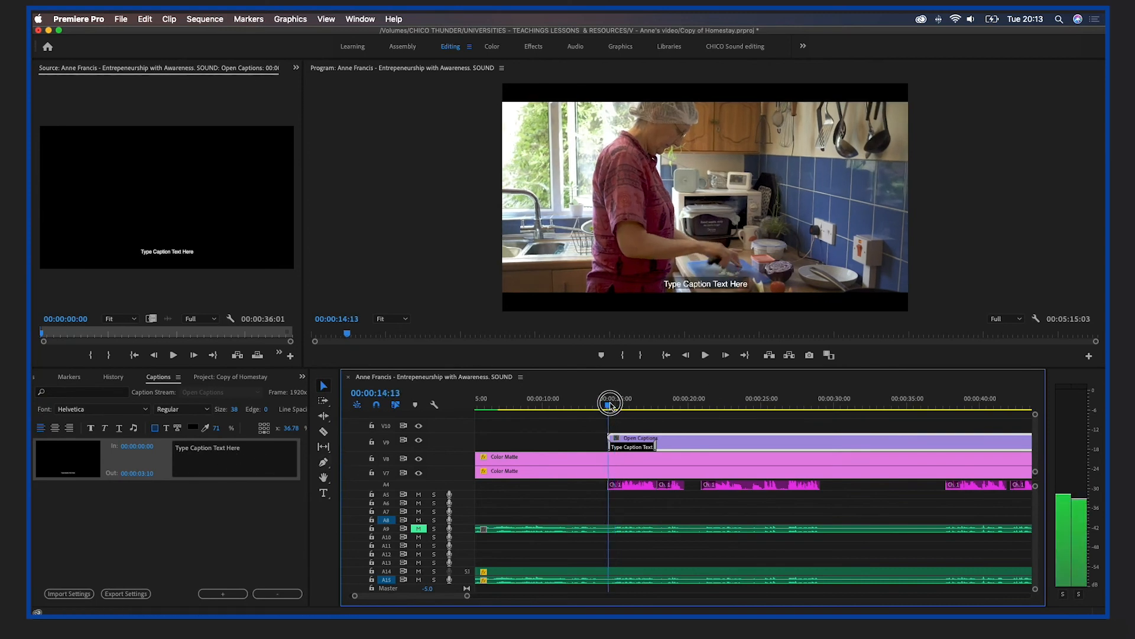
pyautogui.moveTo(610, 403); pyautogui.dragTo(608, 403)
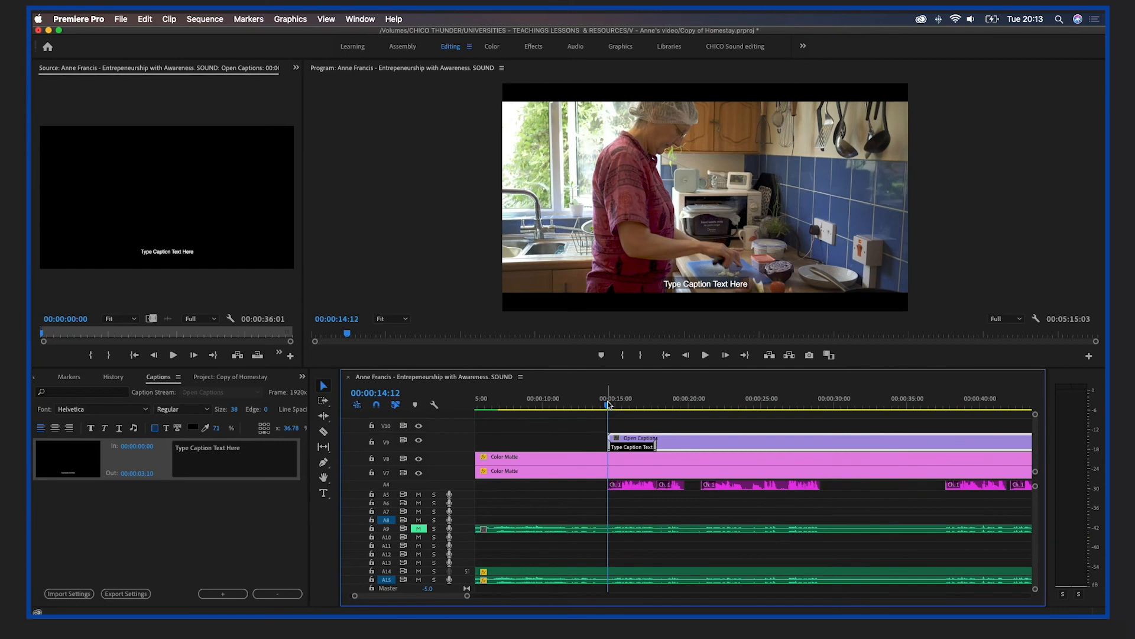
pyautogui.press('space')
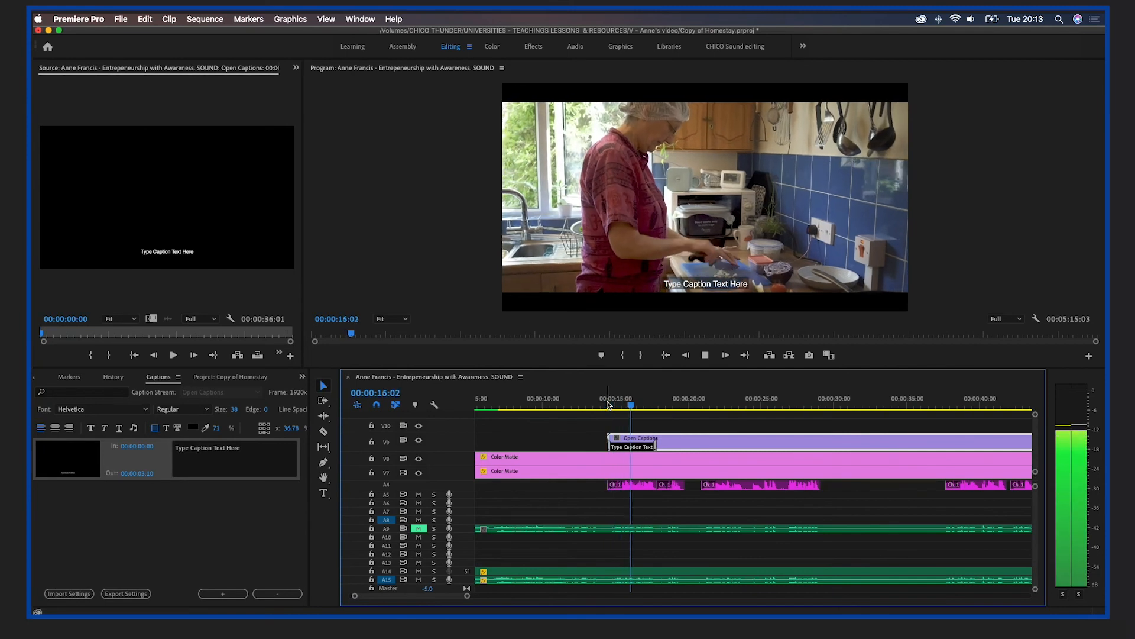
pyautogui.press('space')
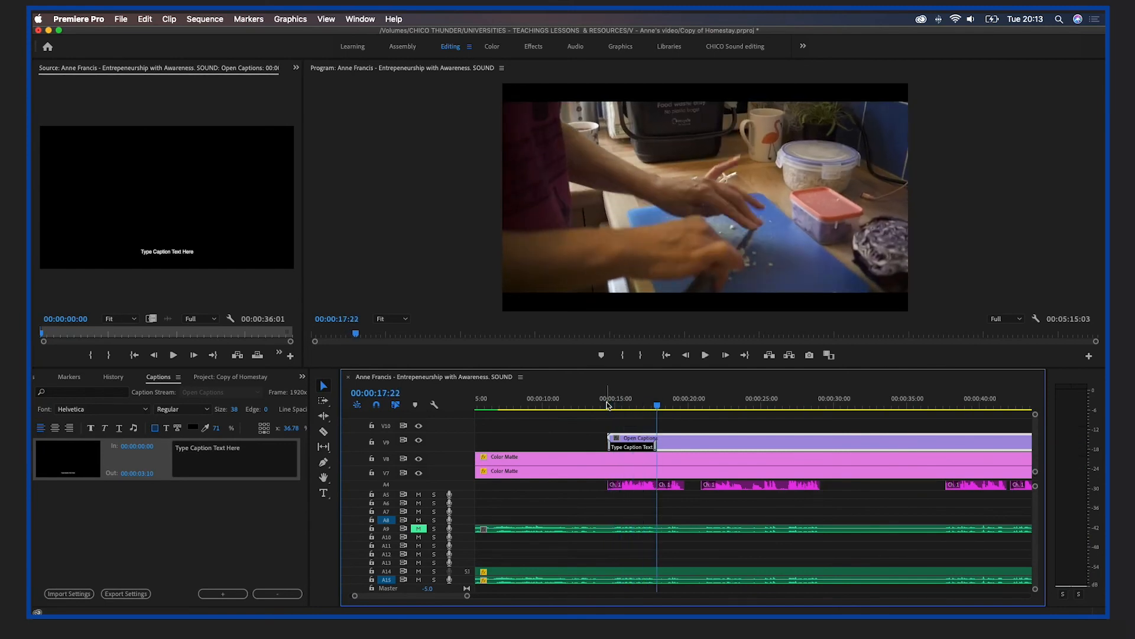
# - Replace the placeholder caption text with "My business motivation is to do with"
pyautogui.click(236, 448)
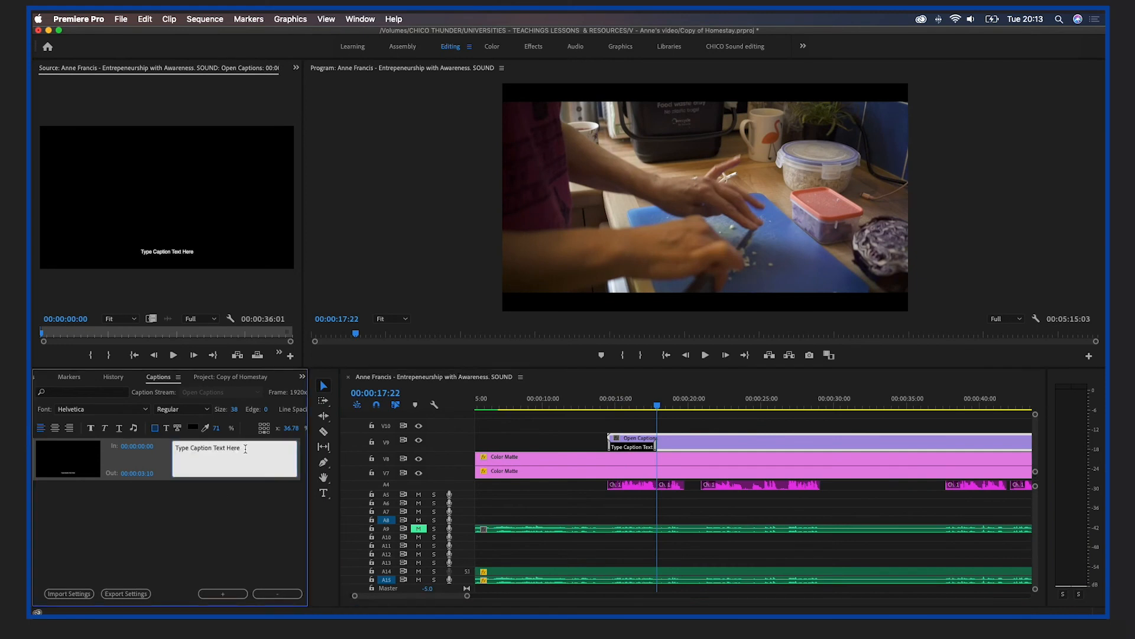
pyautogui.moveTo(246, 449); pyautogui.dragTo(157, 450)
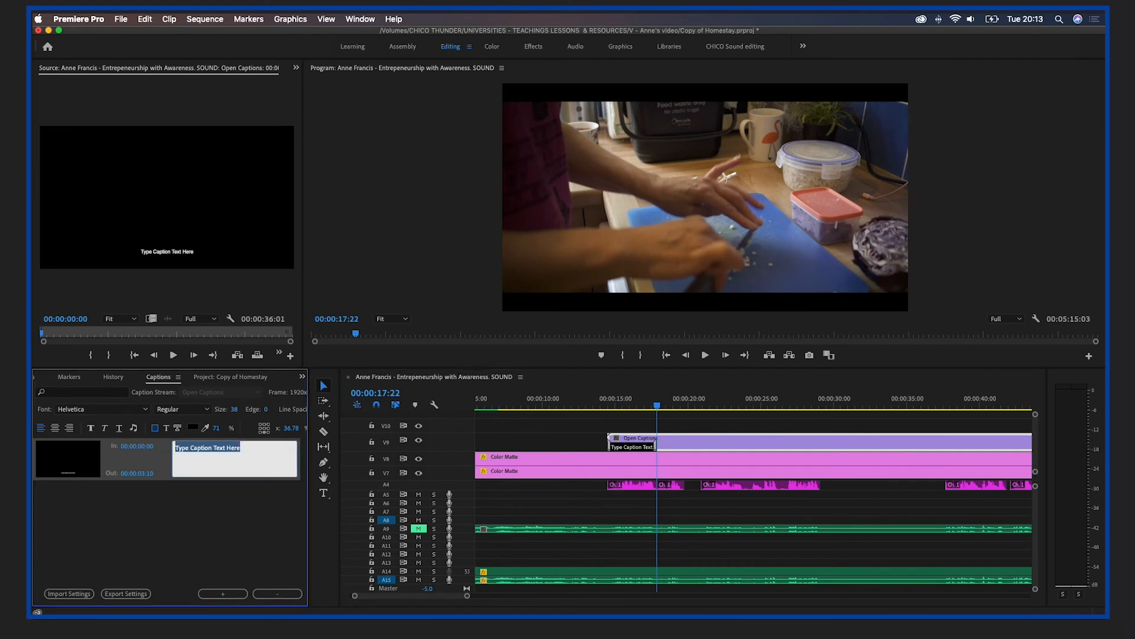
pyautogui.write('My busin')
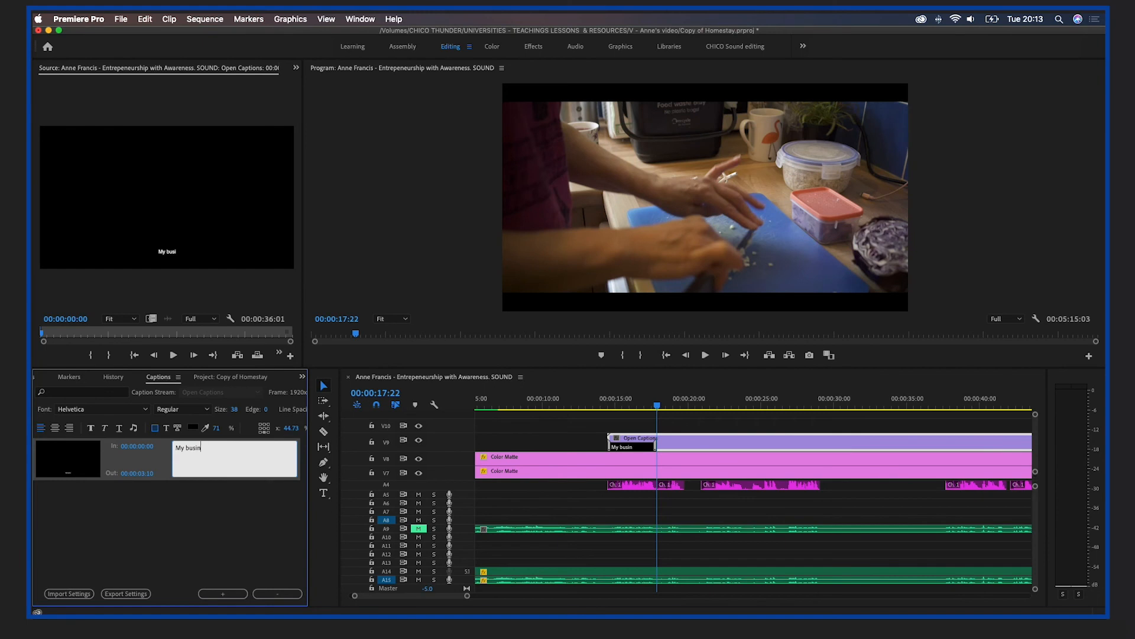
pyautogui.write('ess motivation is to do with')
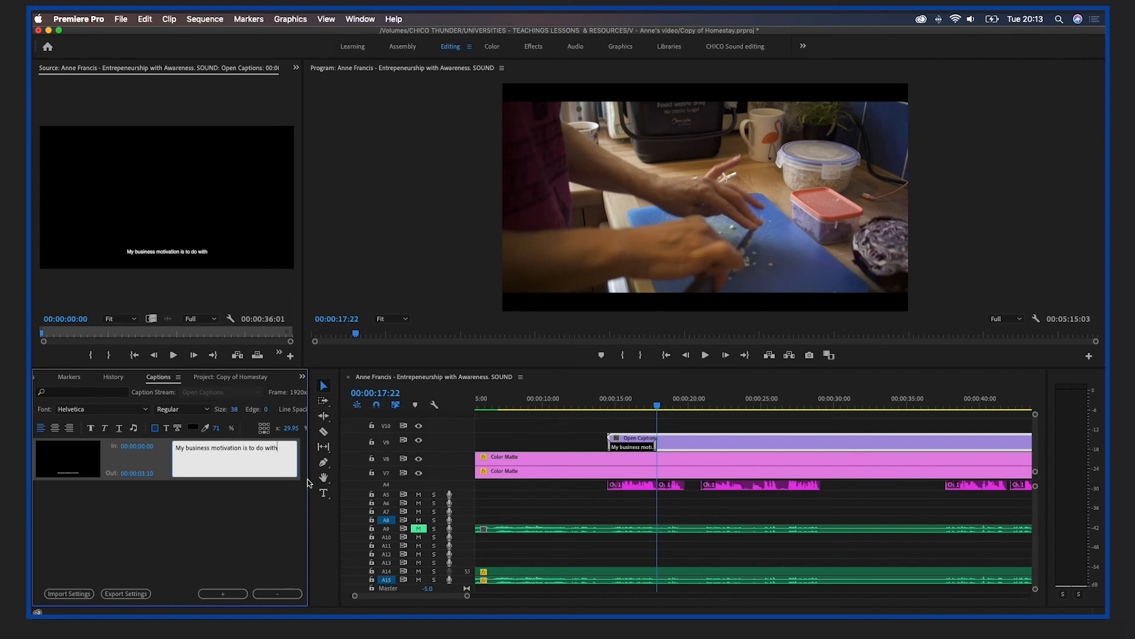
pyautogui.click(148, 465)
# - Play the sequence from the start of the caption to check the new text against the speech
pyautogui.scroll(-1, 609, 414)
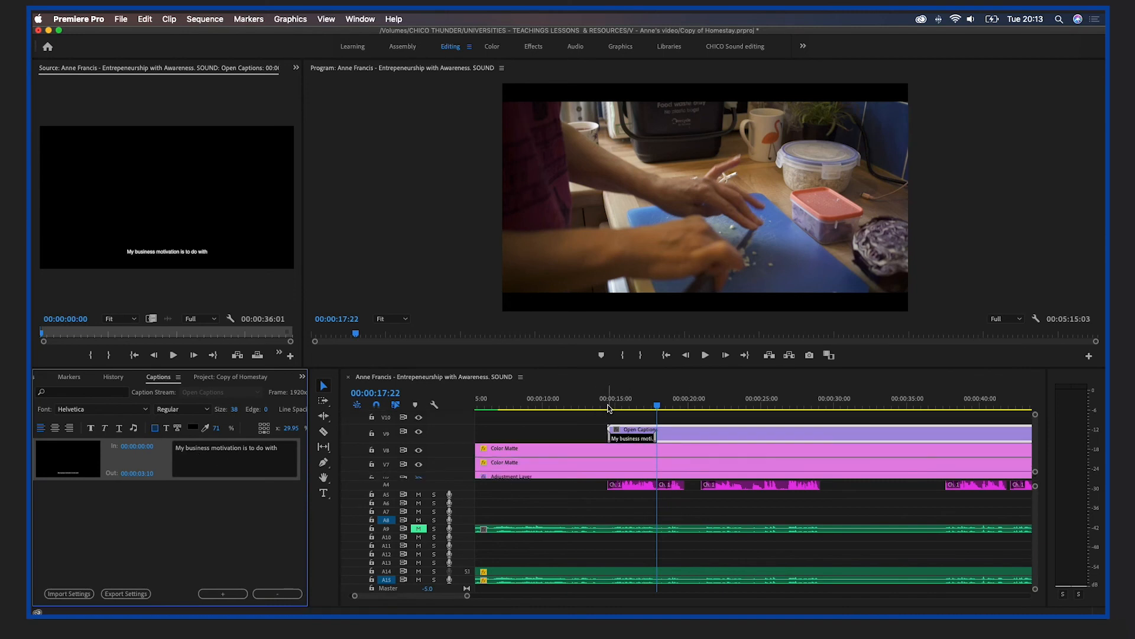
pyautogui.click(609, 408)
pyautogui.press('space')
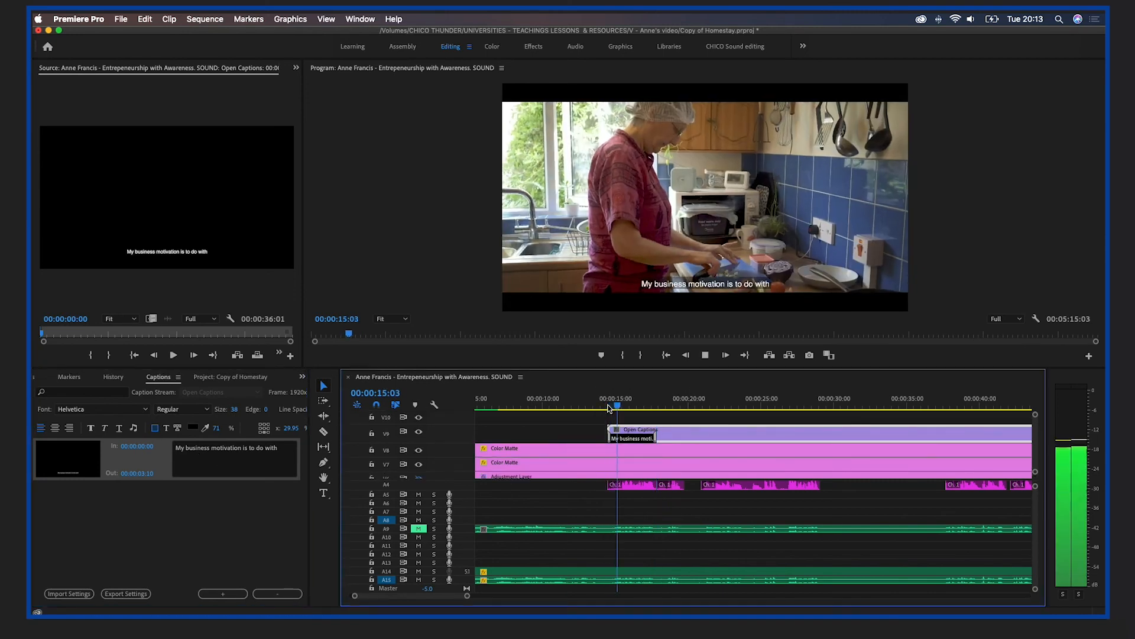
# - Play on past the end of the first caption and park the playhead at 00:00:18:09
pyautogui.press('space')
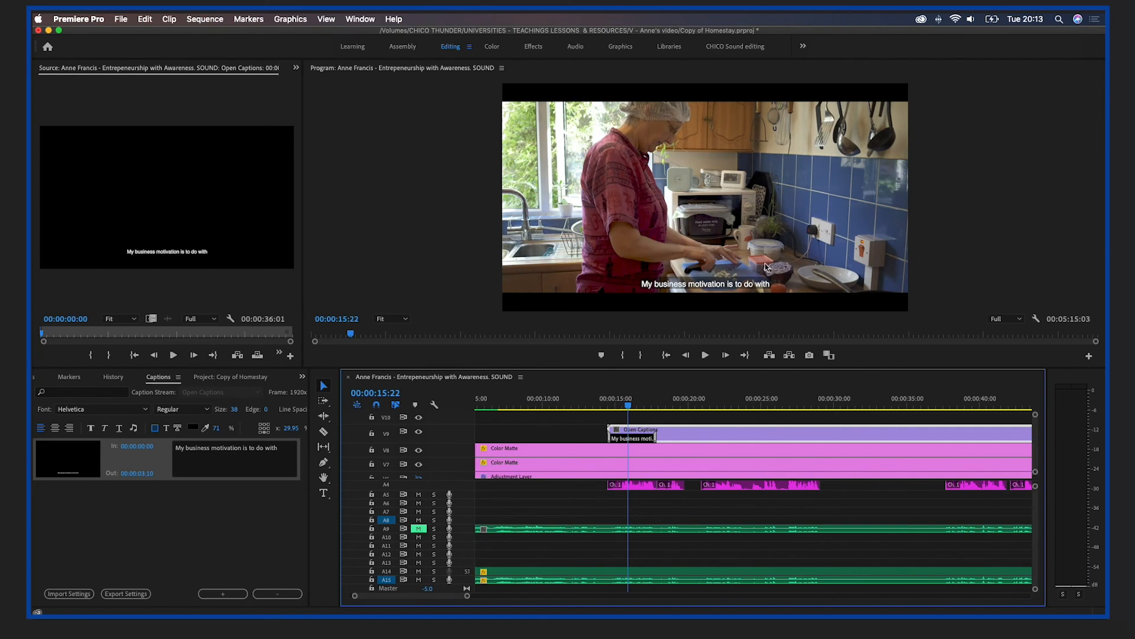
pyautogui.click(697, 296)
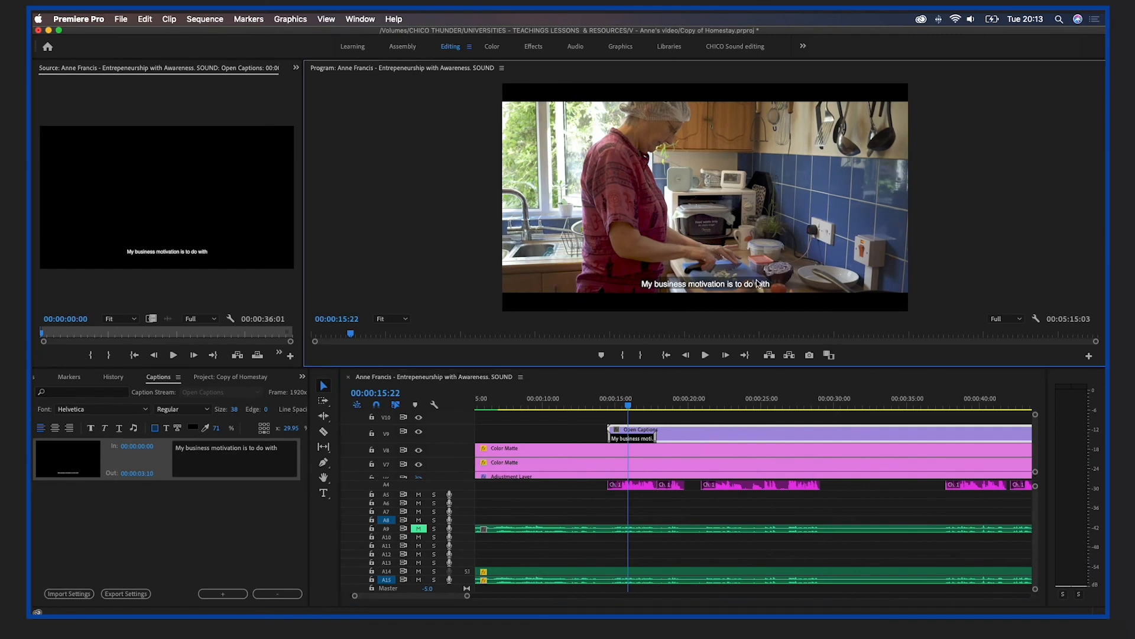
pyautogui.press('space')
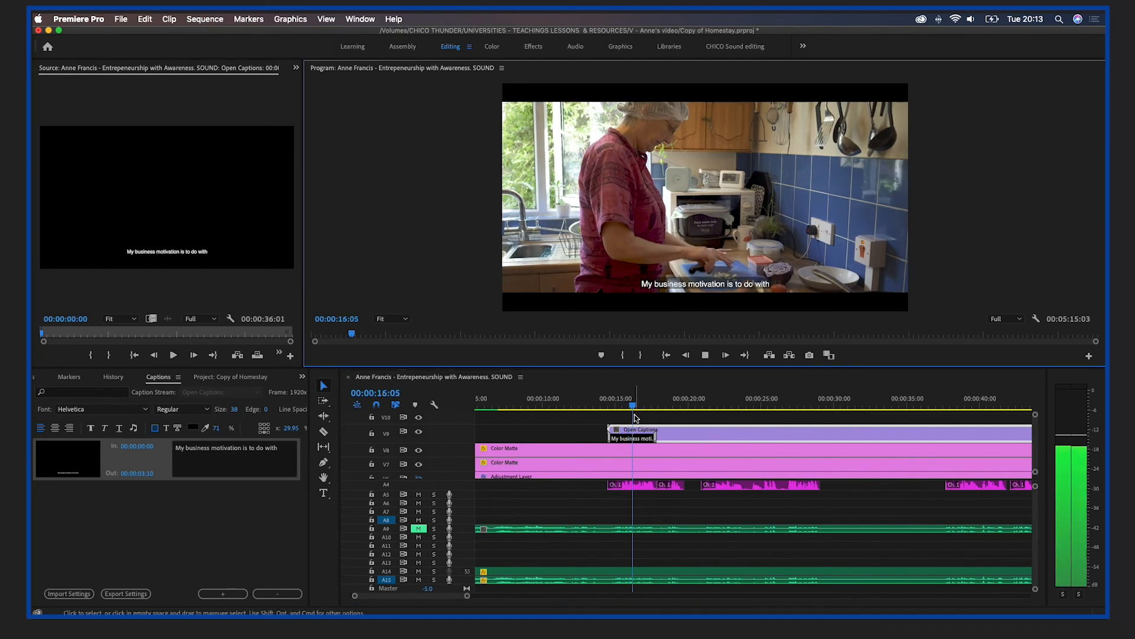
pyautogui.press('space')
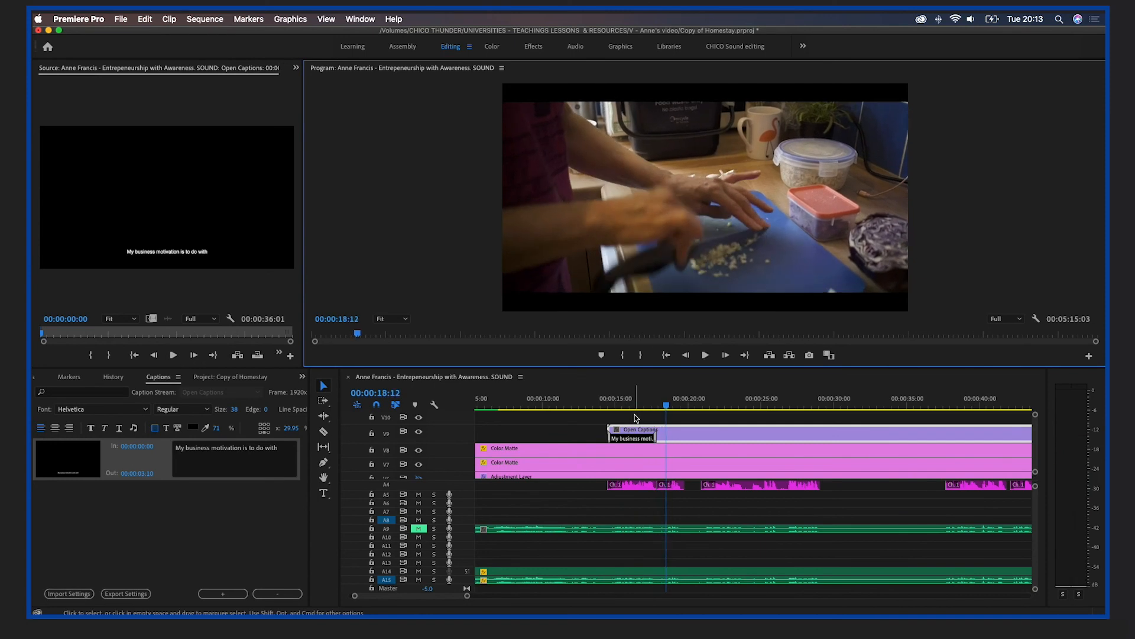
pyautogui.click(666, 405)
pyautogui.moveTo(667, 406); pyautogui.dragTo(664, 406)
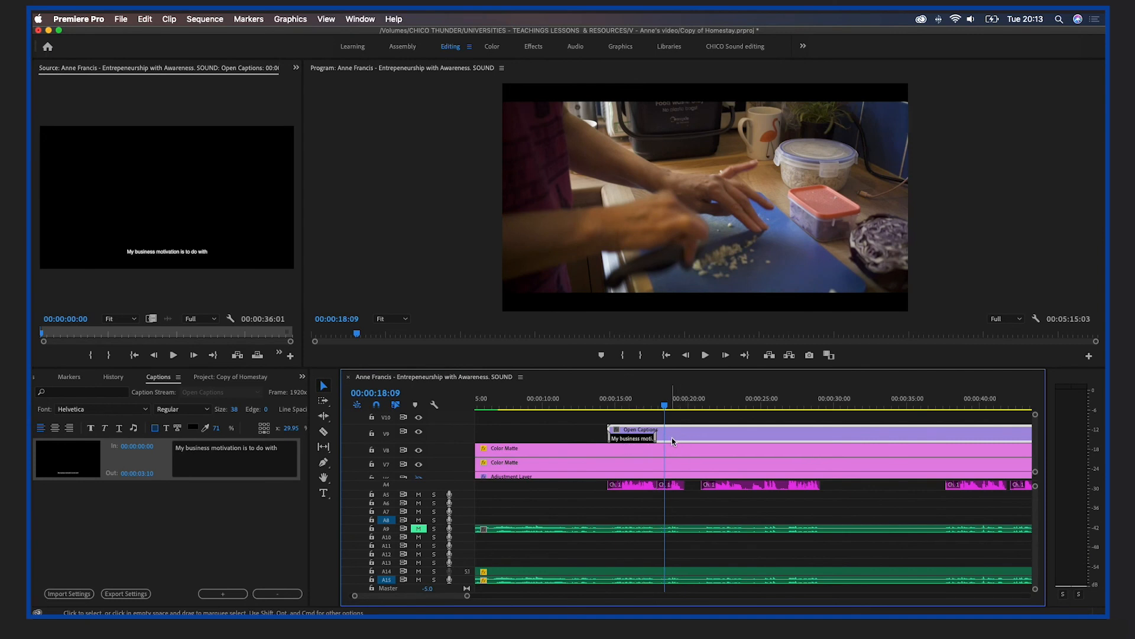
# - Add a second blank caption and move it along the caption clip to run from 00:00:04:01 to 00:00:05:01
pyautogui.click(212, 525)
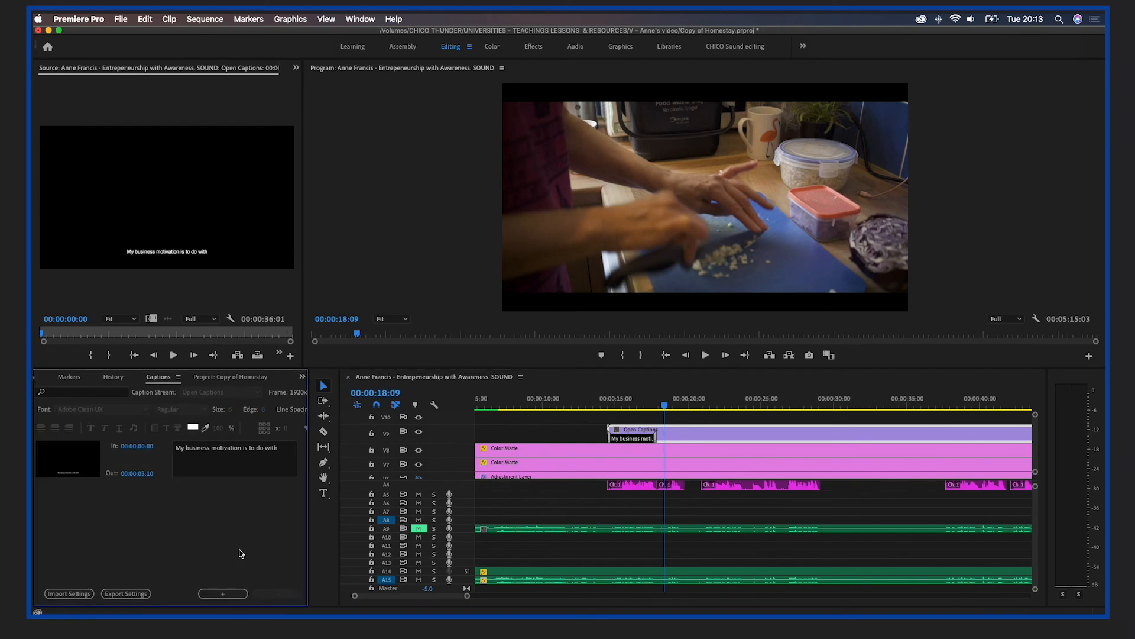
pyautogui.click(218, 594)
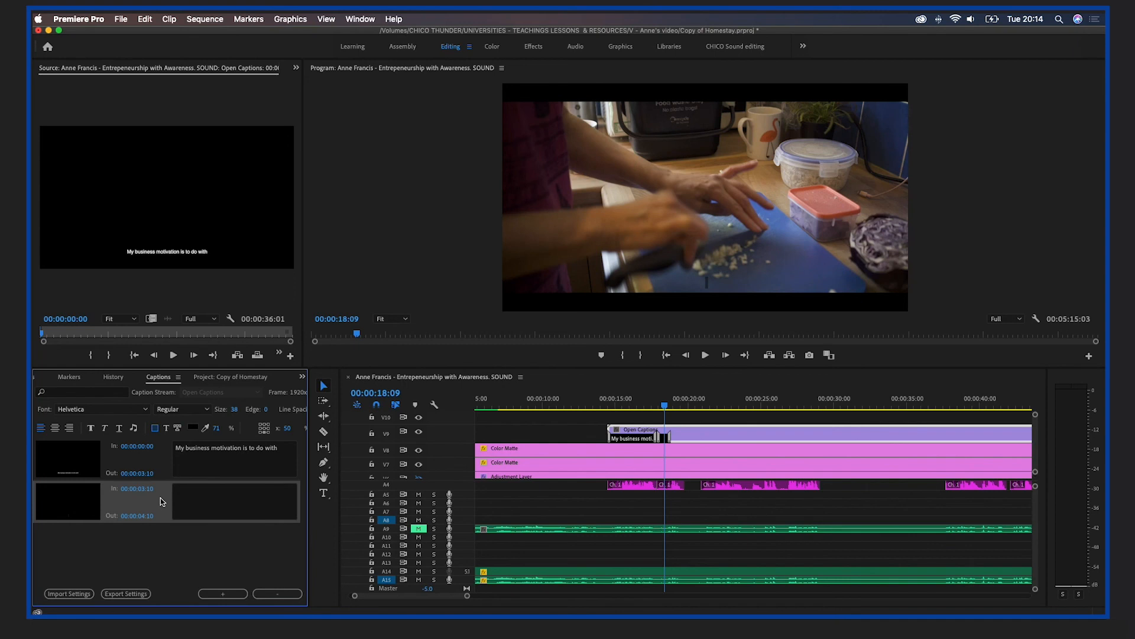
pyautogui.click(664, 444)
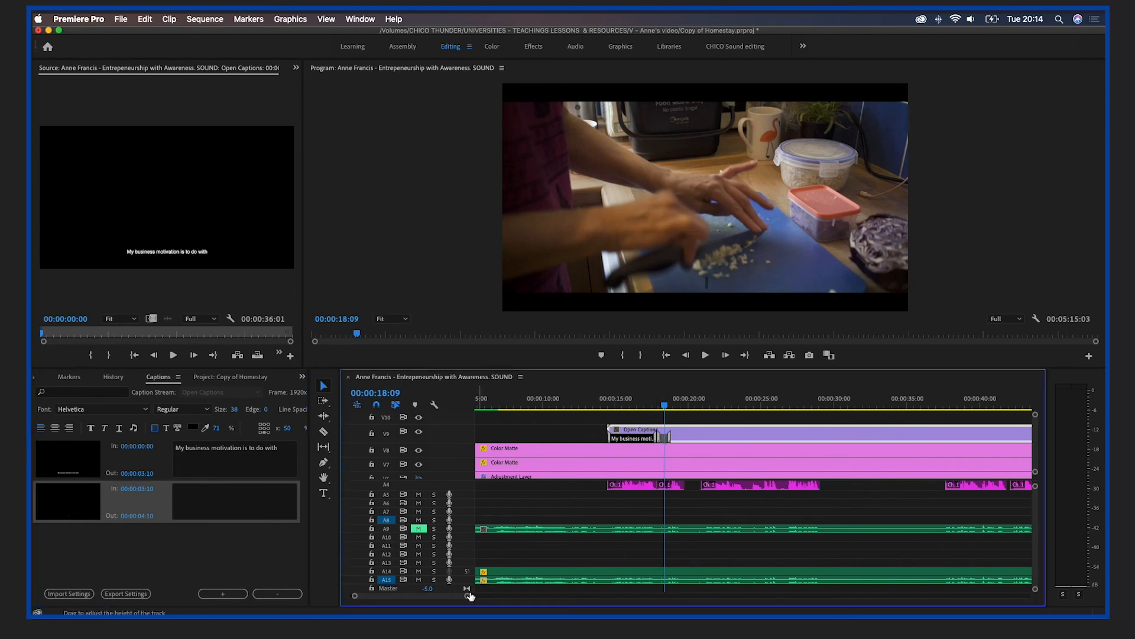
pyautogui.moveTo(467, 595); pyautogui.dragTo(408, 595)
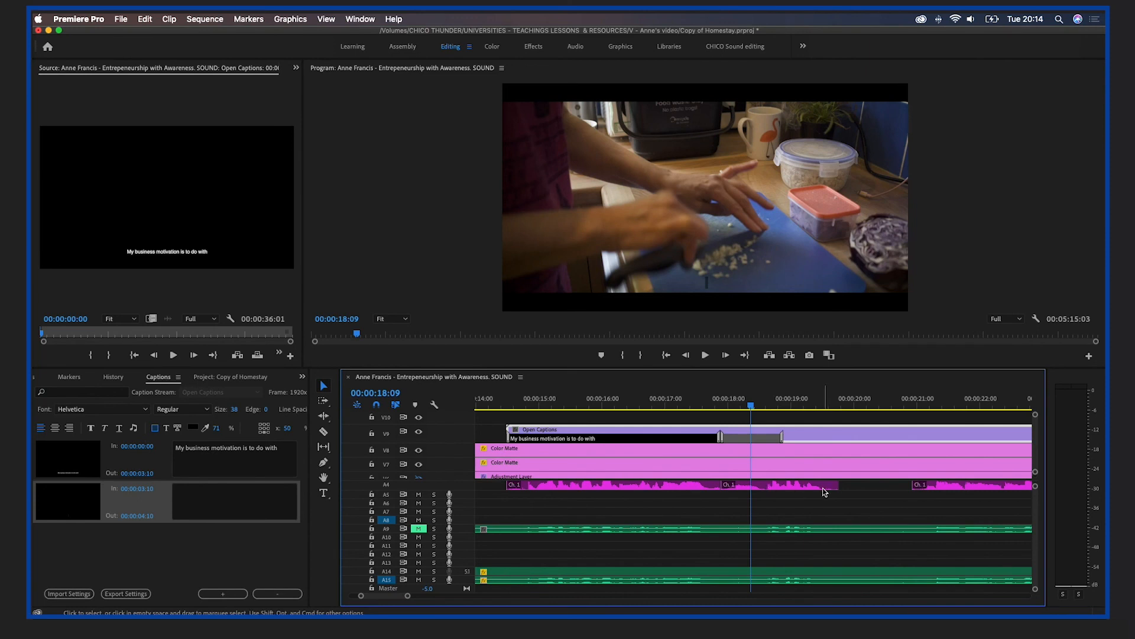
pyautogui.moveTo(743, 440); pyautogui.dragTo(776, 438)
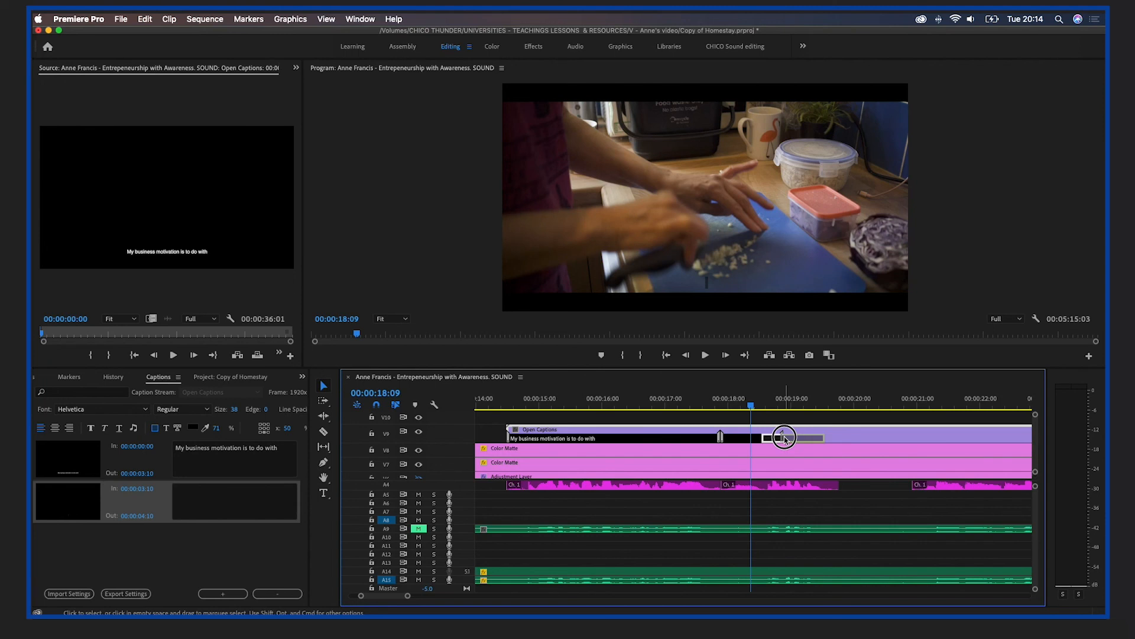
pyautogui.moveTo(784, 437); pyautogui.dragTo(780, 438)
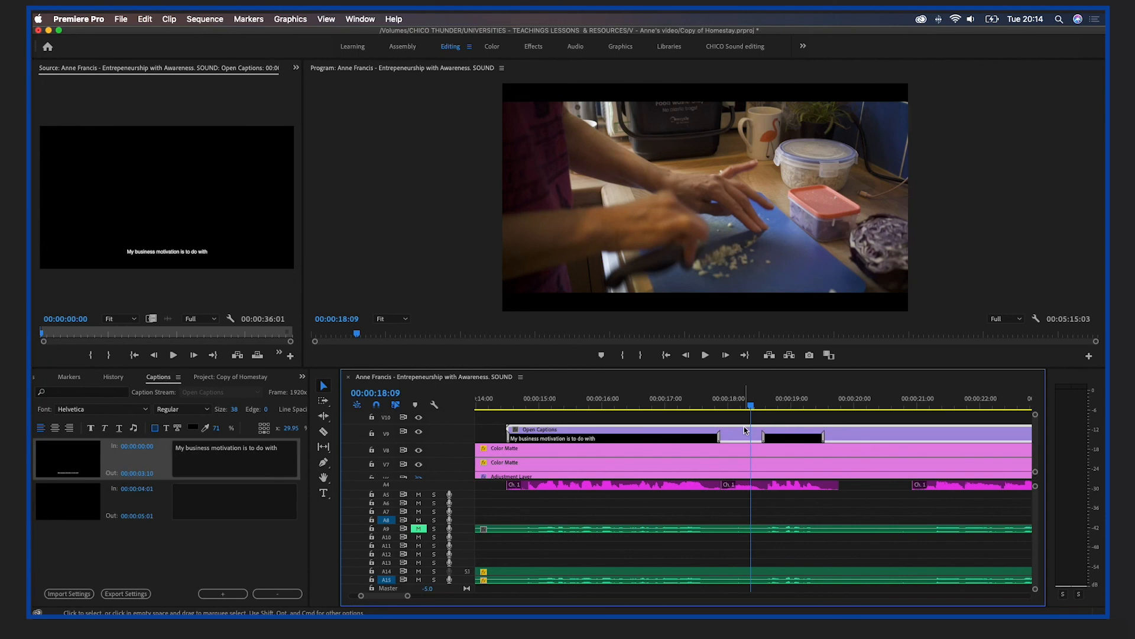
# - Play the speech under the second caption and enter "contributing" as its text
pyautogui.press('space')
pyautogui.press('space')
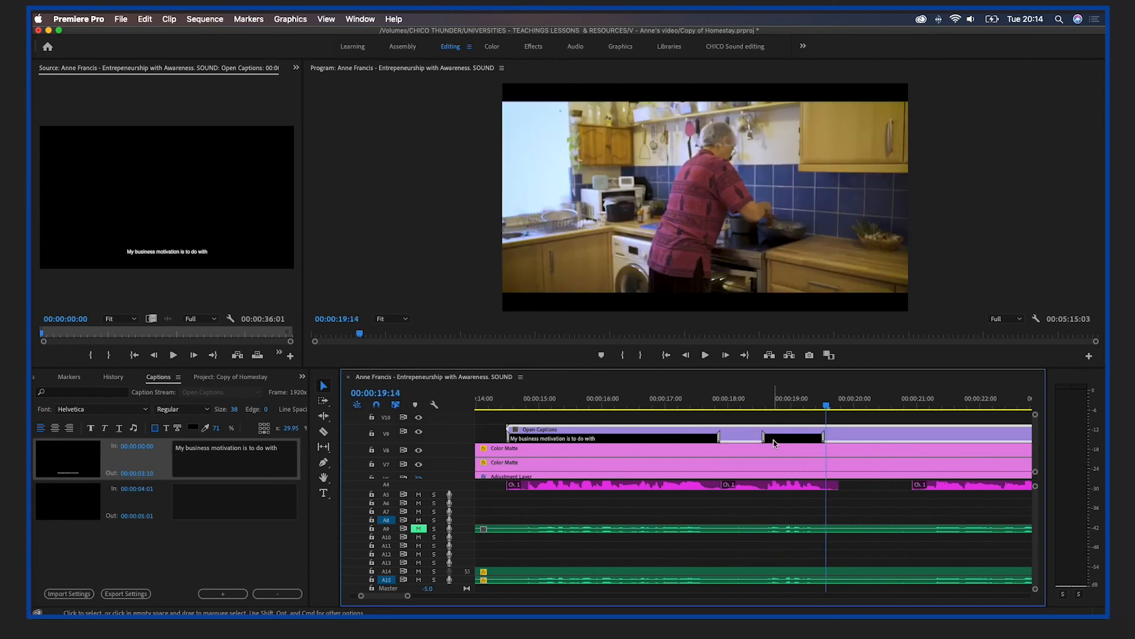
pyautogui.click(816, 441)
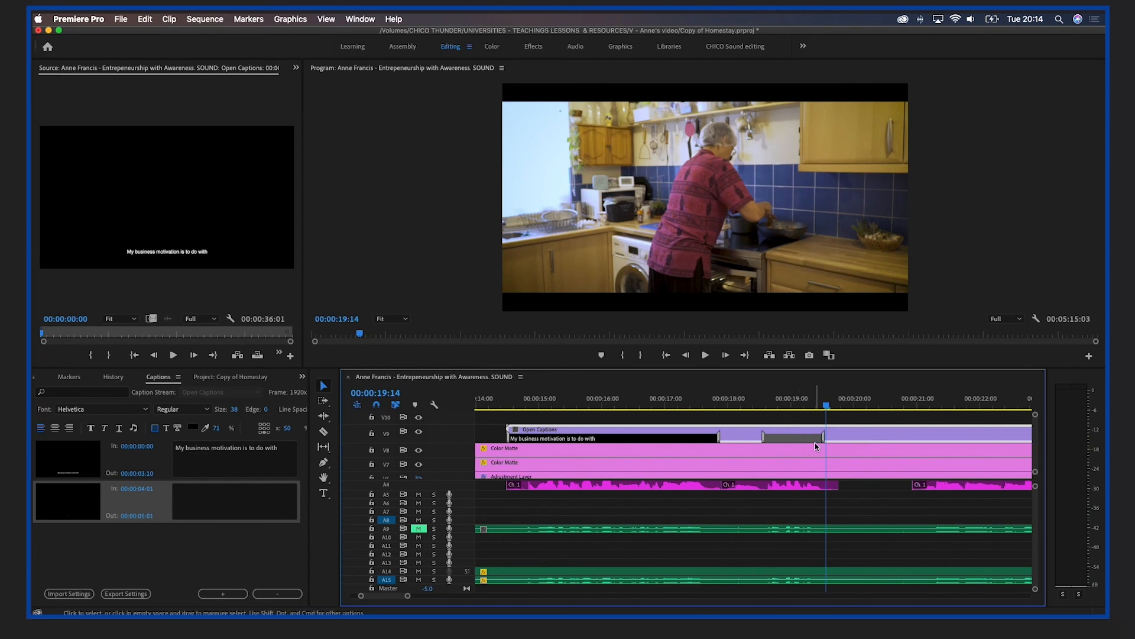
pyautogui.click(190, 497)
pyautogui.write('contributing')
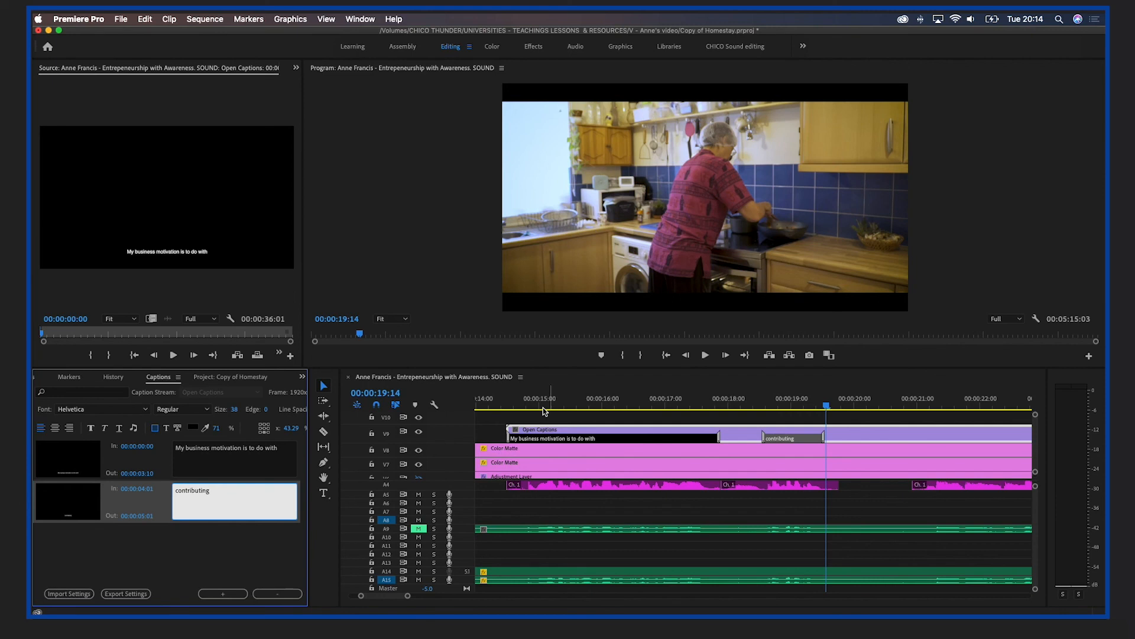
# - Play the sequence from the start of the first caption to check both captions against the speech
pyautogui.click(509, 405)
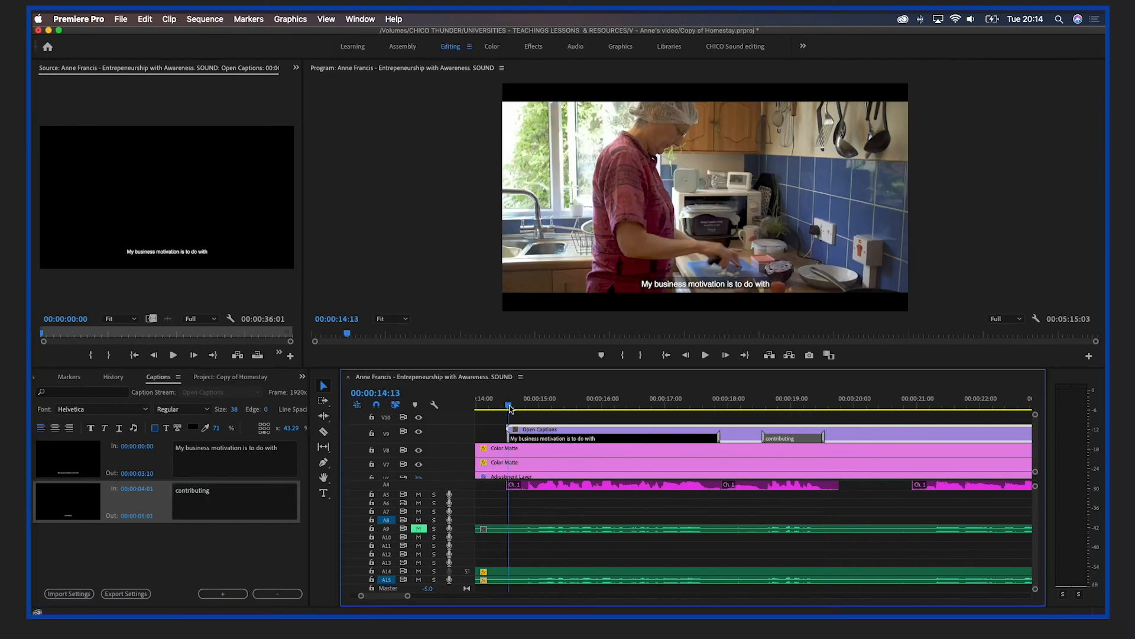
pyautogui.press('space')
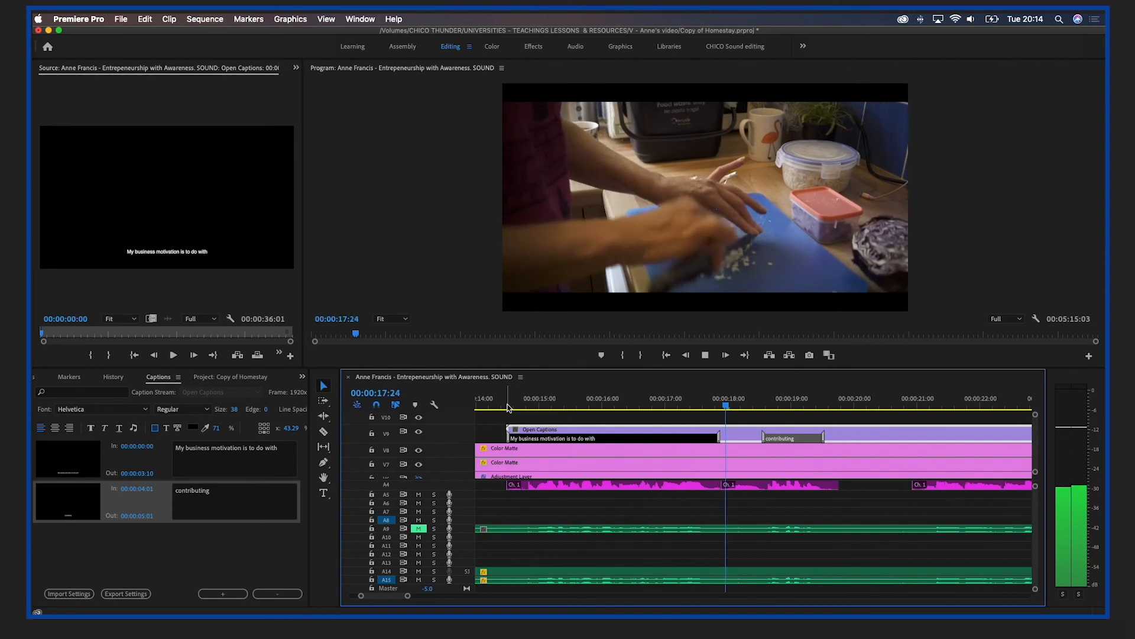
pyautogui.click(507, 407)
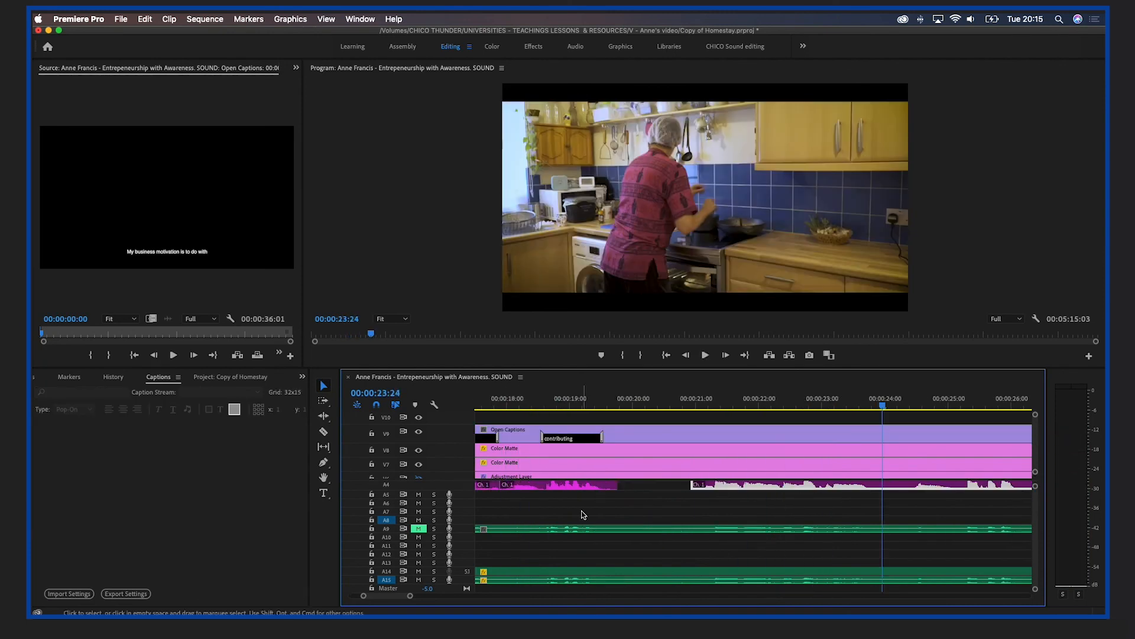
# - Park the playhead at 00:00:15:03 within the first caption, inspect it in the maximized program monitor, and restore the layout
pyautogui.hscroll(-10, 541, 472)
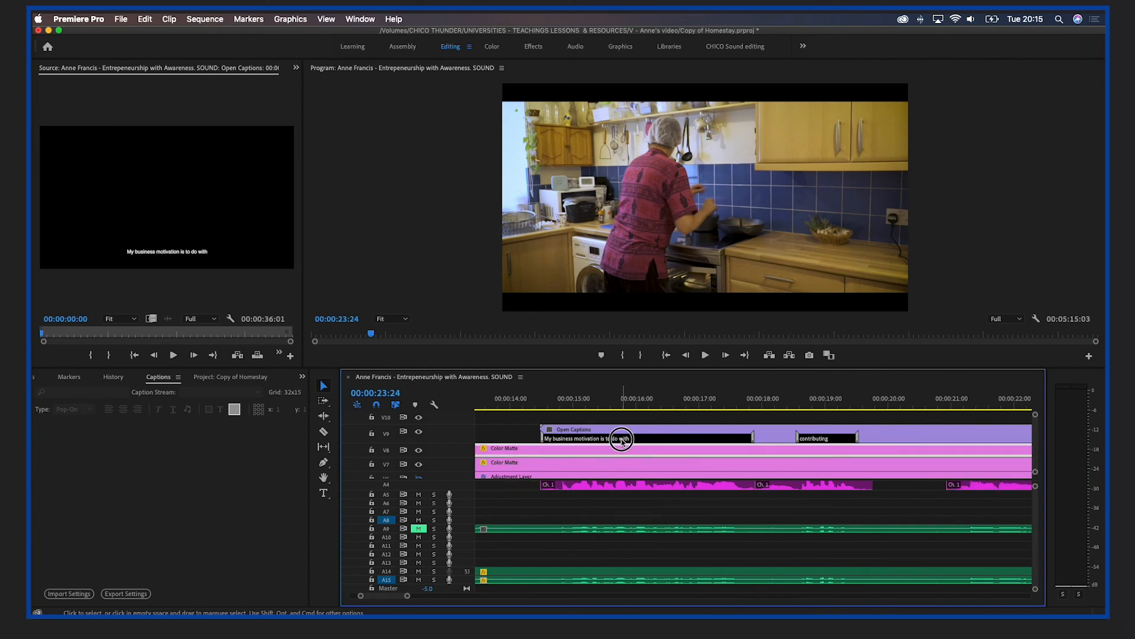
pyautogui.click(617, 439)
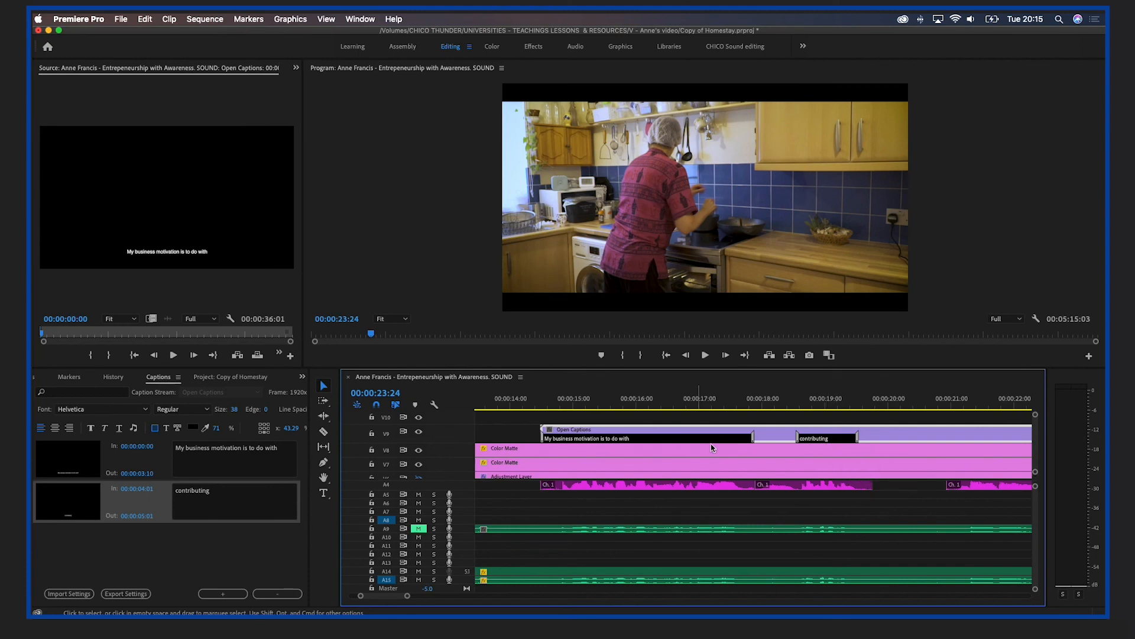
pyautogui.click(581, 404)
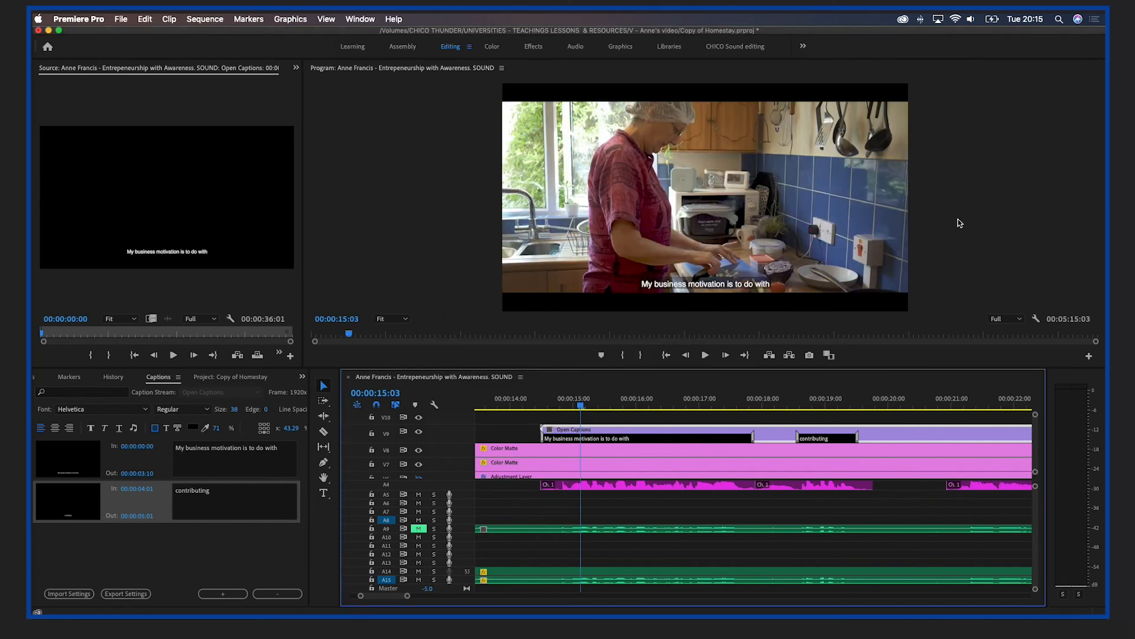
pyautogui.click(1084, 72)
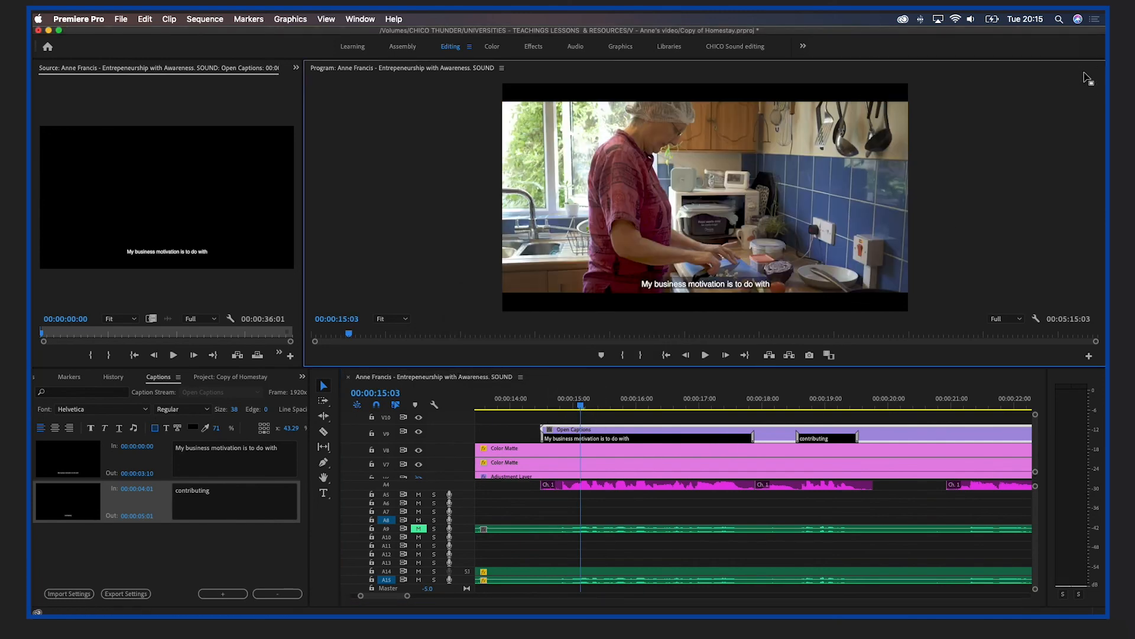
pyautogui.click(1085, 70)
pyautogui.press('`')
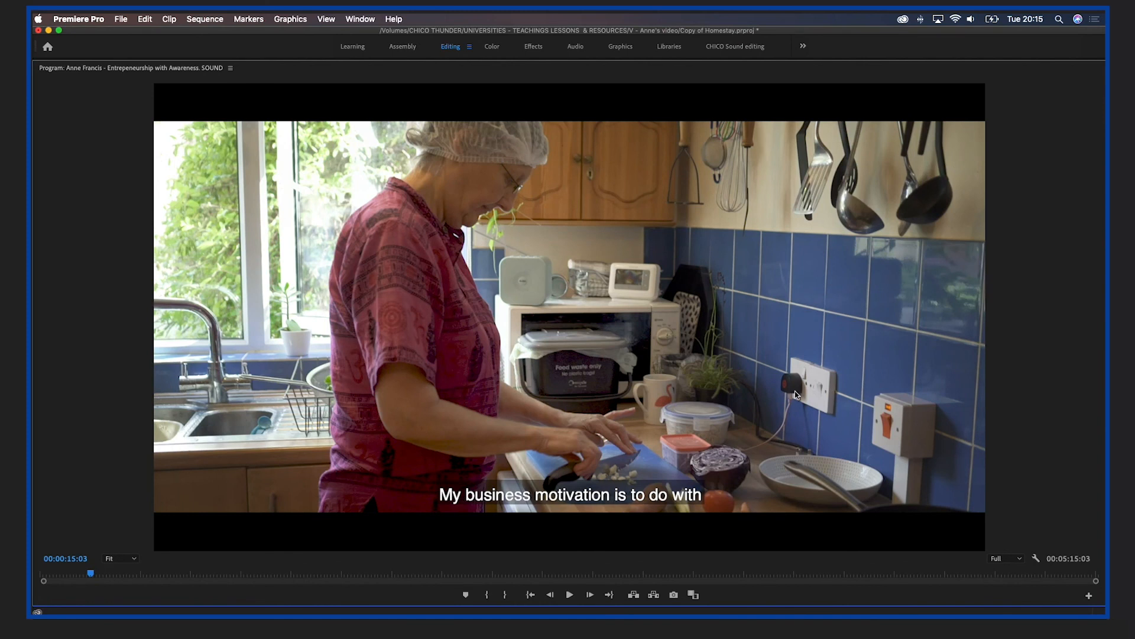
pyautogui.doubleClick(1070, 75)
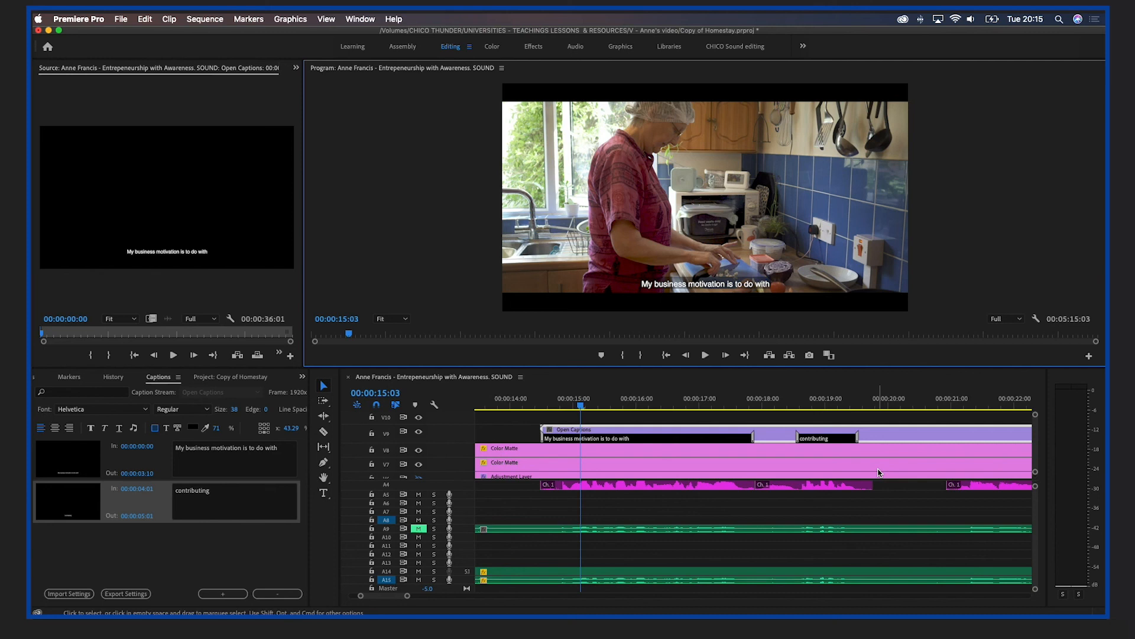
# - Select the first caption and look through its available fonts and font styles
pyautogui.click(623, 443)
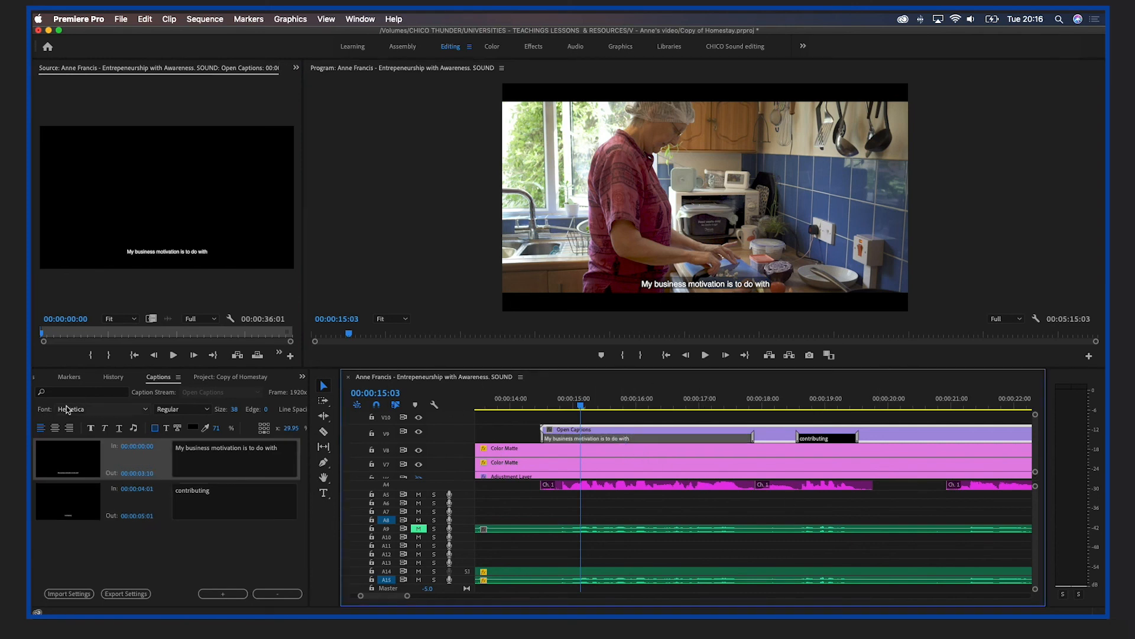
pyautogui.click(145, 411)
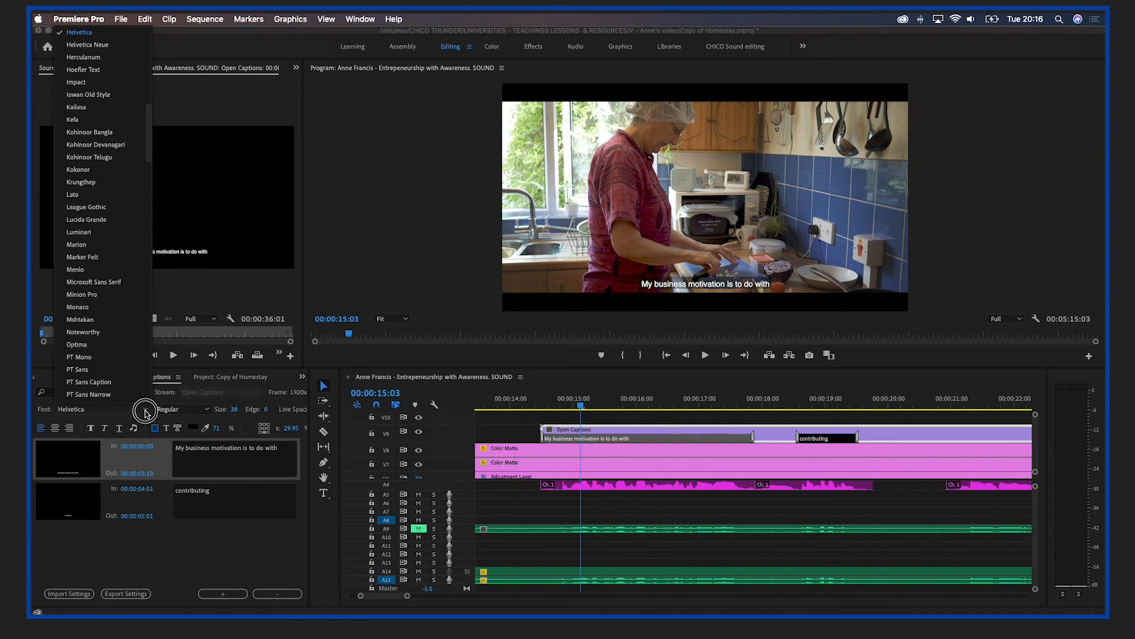
pyautogui.click(145, 412)
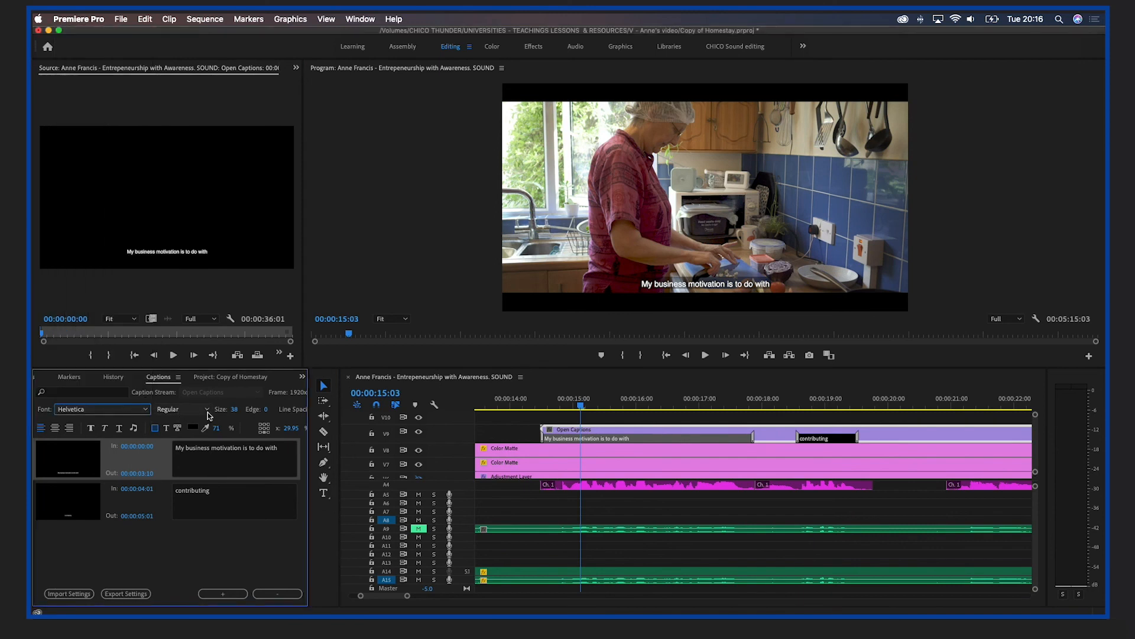
pyautogui.click(206, 411)
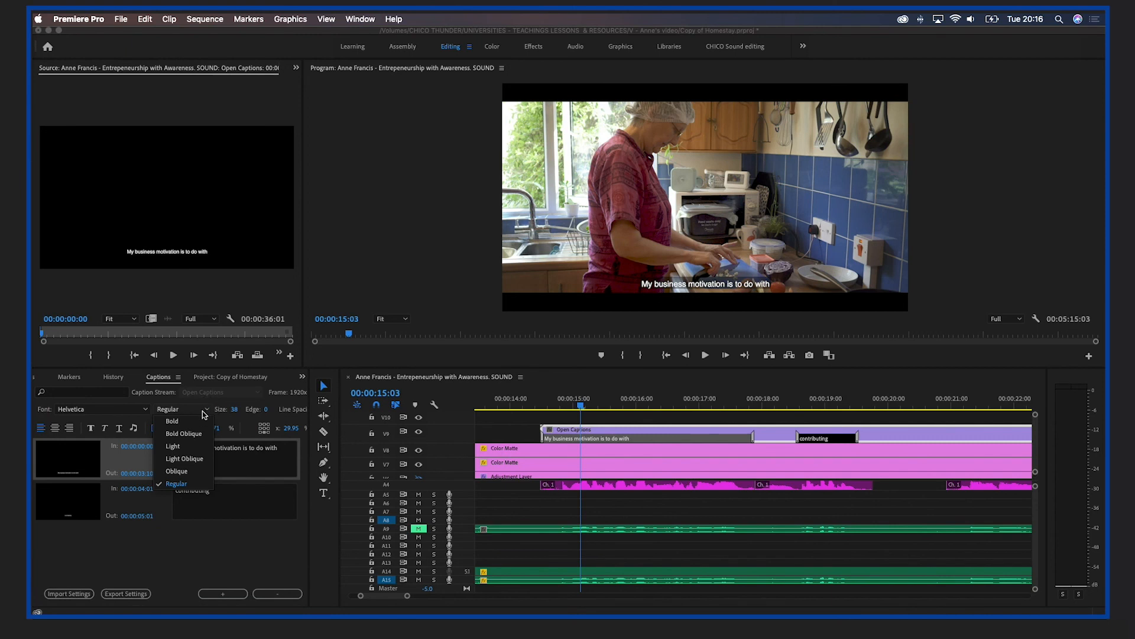
pyautogui.click(208, 411)
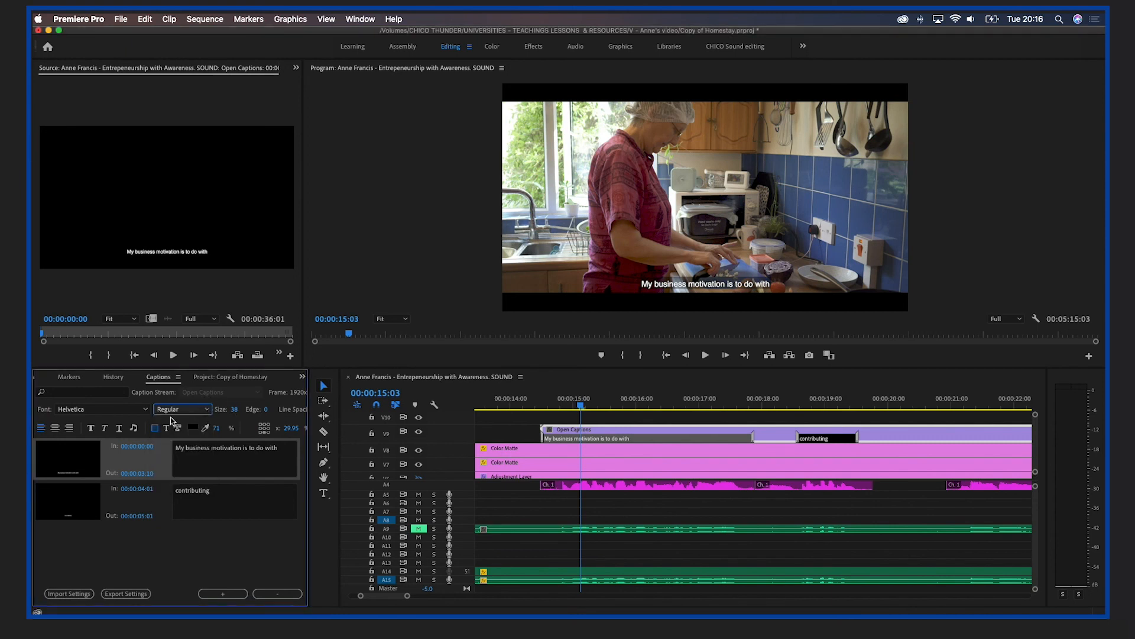